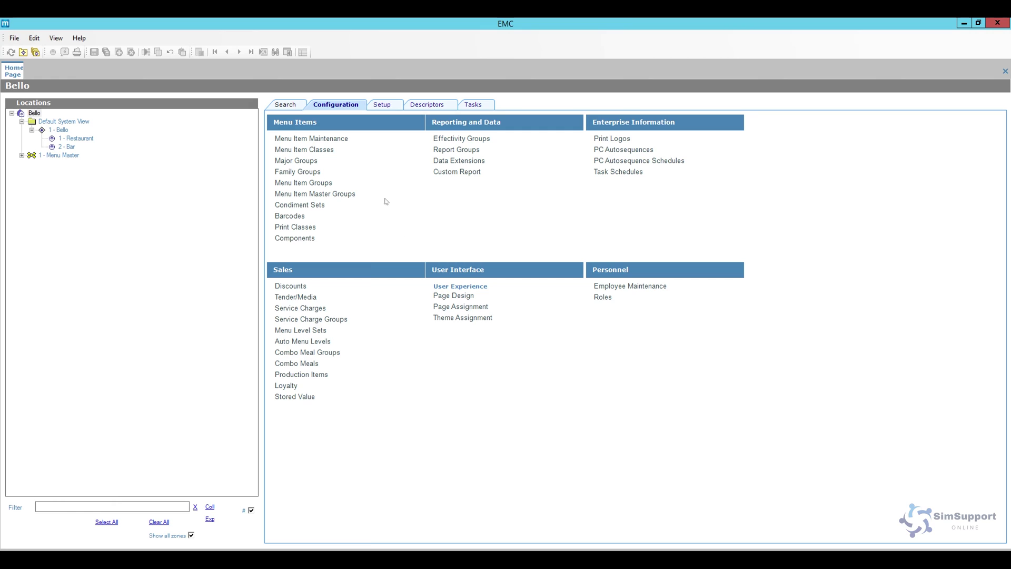
# Open the Discounts configuration for the top-level Bello enterprise location
pyautogui.click(31, 114)
pyautogui.click(55, 130)
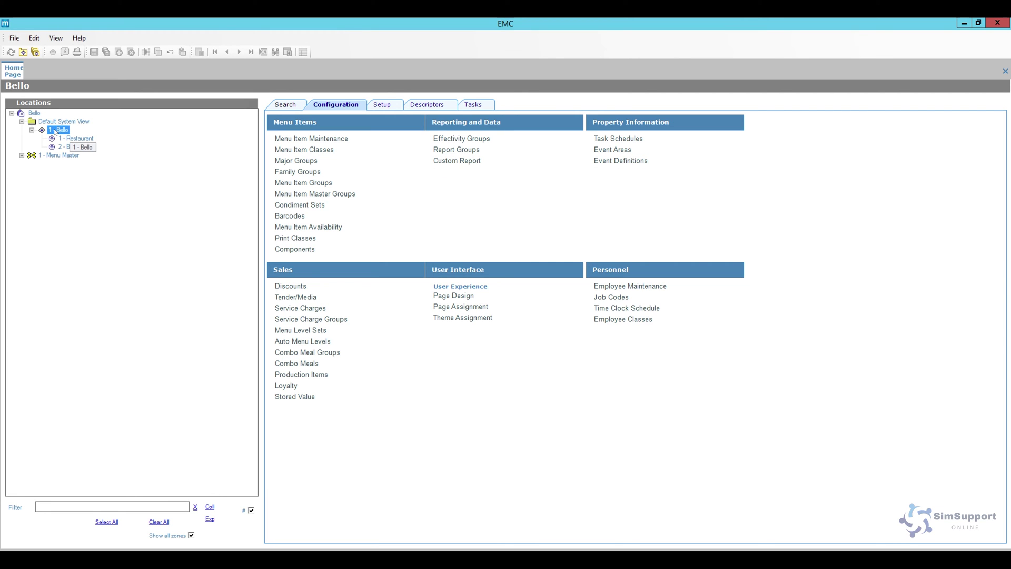
pyautogui.click(34, 114)
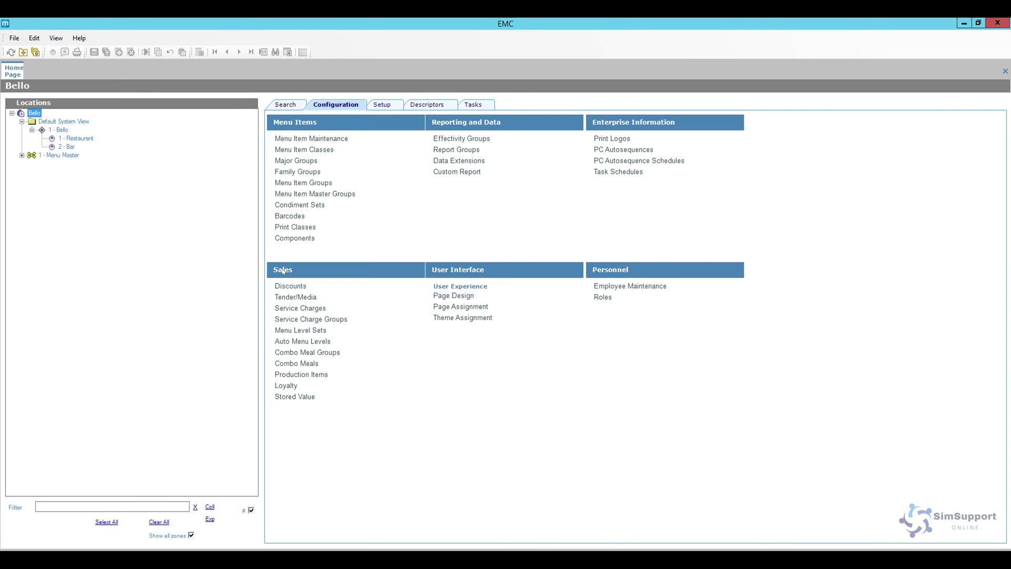
pyautogui.click(291, 287)
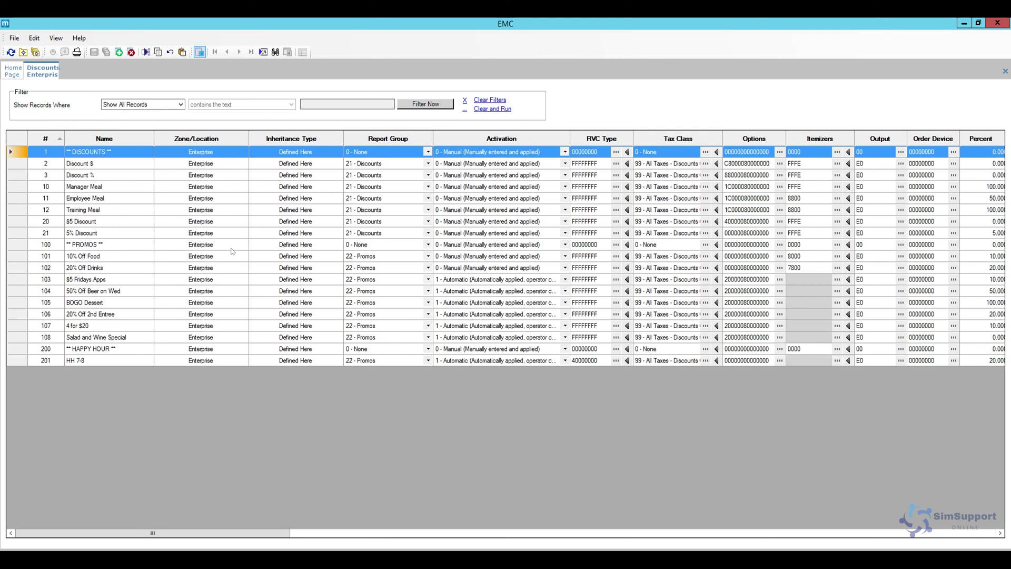
# Insert a discount record after 5% Discount, using that record as template, and name it 20% Special Discount
pyautogui.click(58, 234)
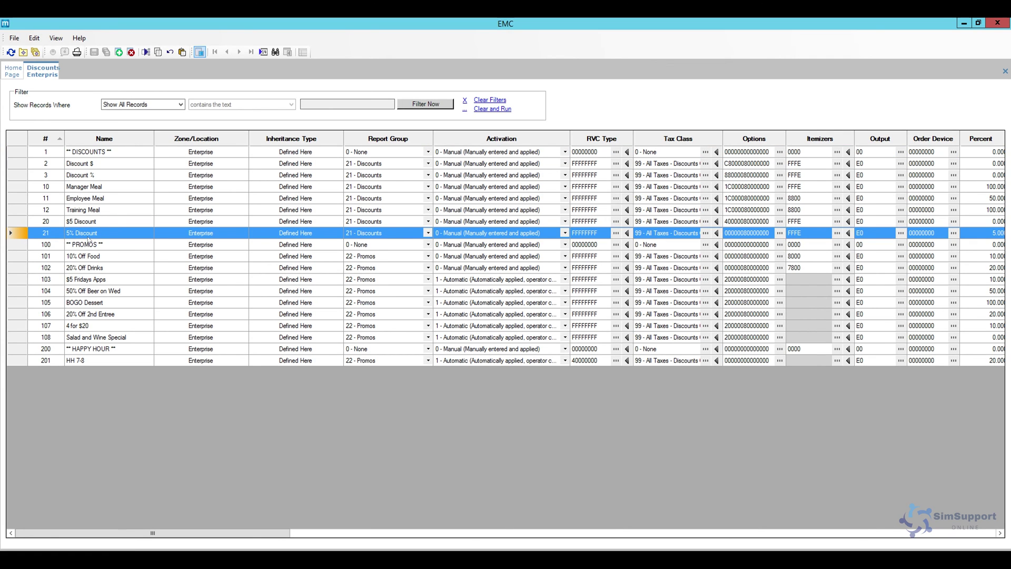
pyautogui.click(119, 52)
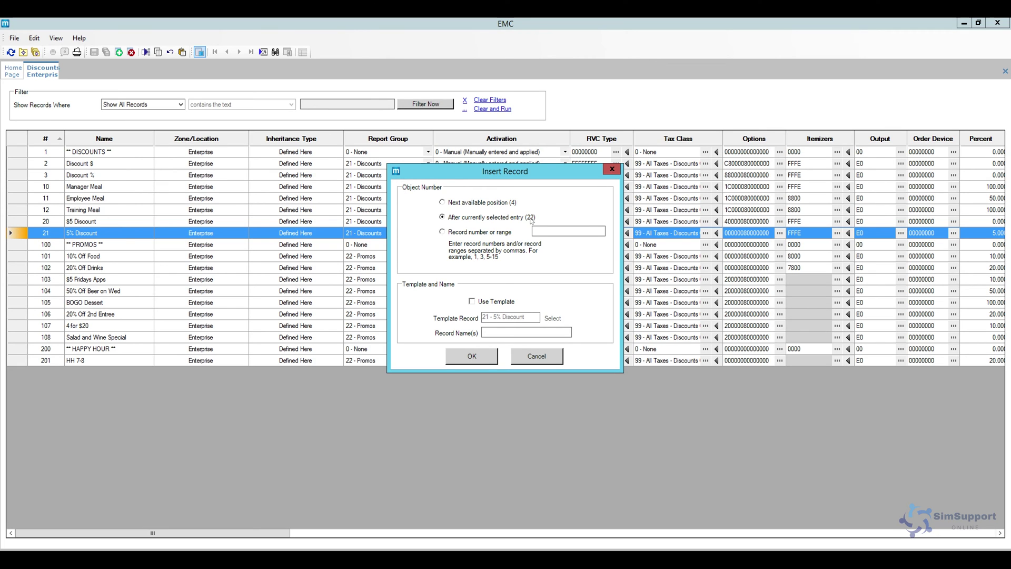
pyautogui.click(472, 301)
pyautogui.click(506, 334)
pyautogui.write('20% Special Discount')
pyautogui.press('Return')
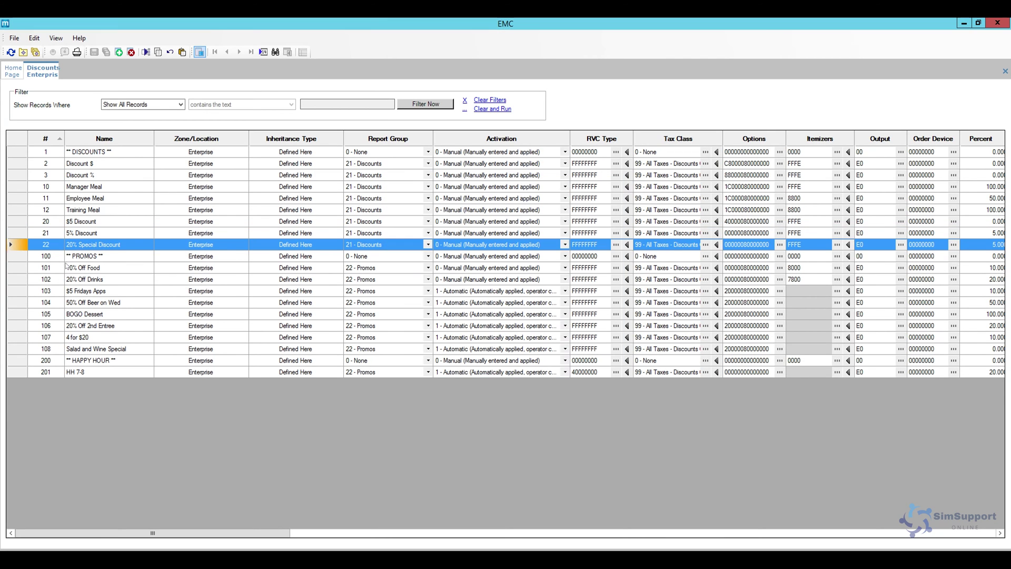
# Open the 20% Special Discount record, choose manual activation and set its percent to 20
pyautogui.doubleClick(21, 248)
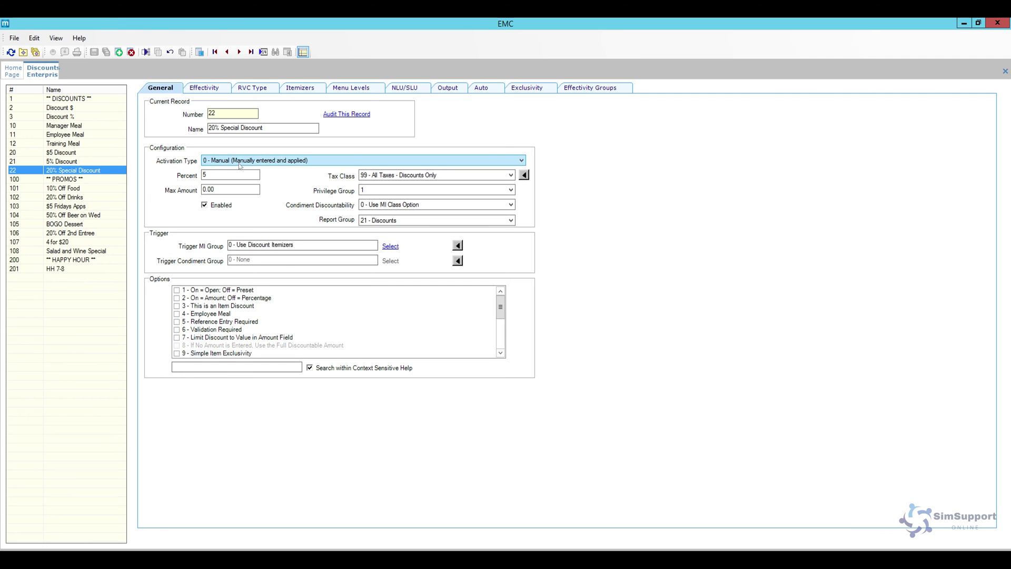
pyautogui.click(208, 177)
pyautogui.click(253, 160)
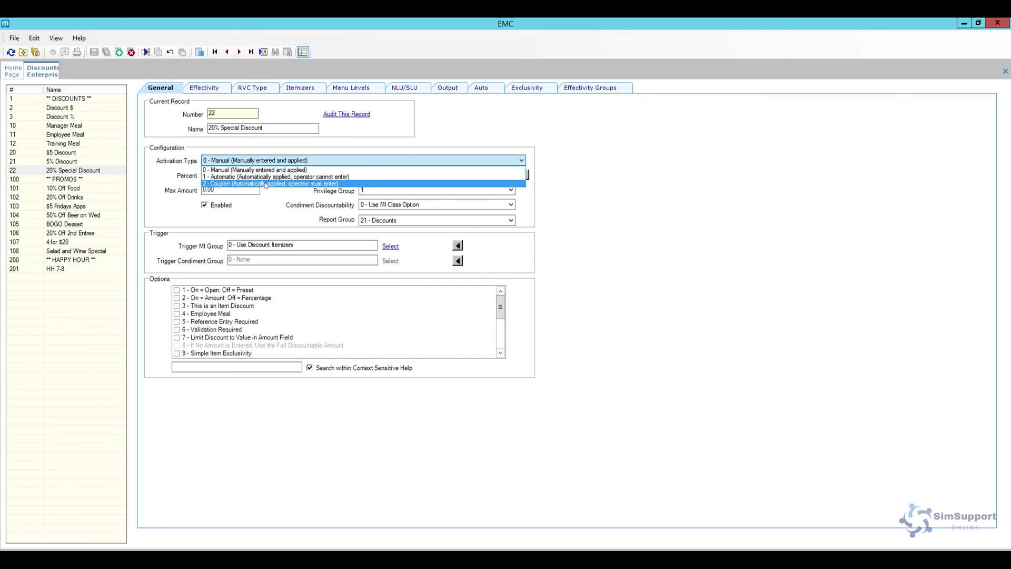
pyautogui.click(258, 169)
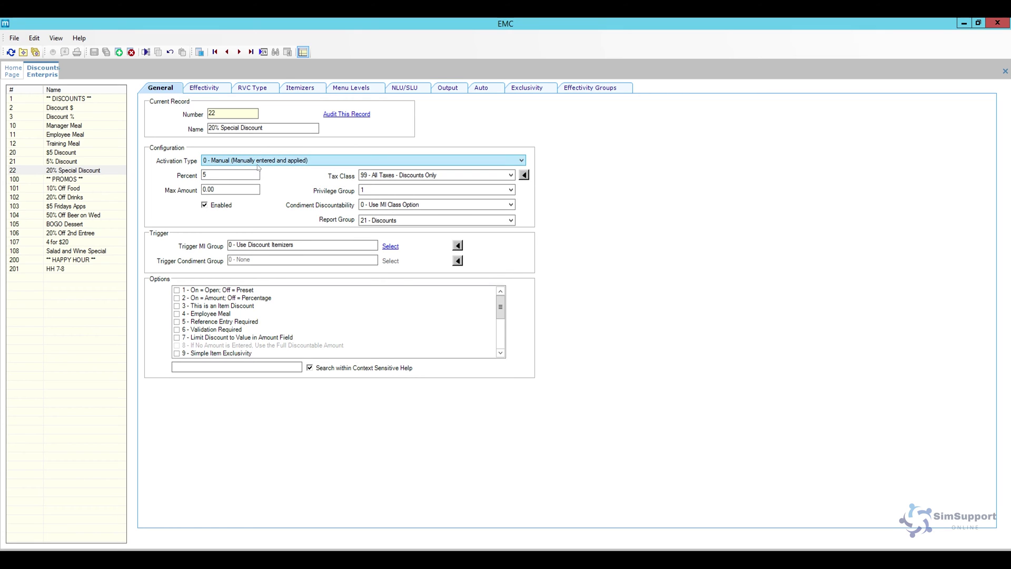
pyautogui.click(210, 176)
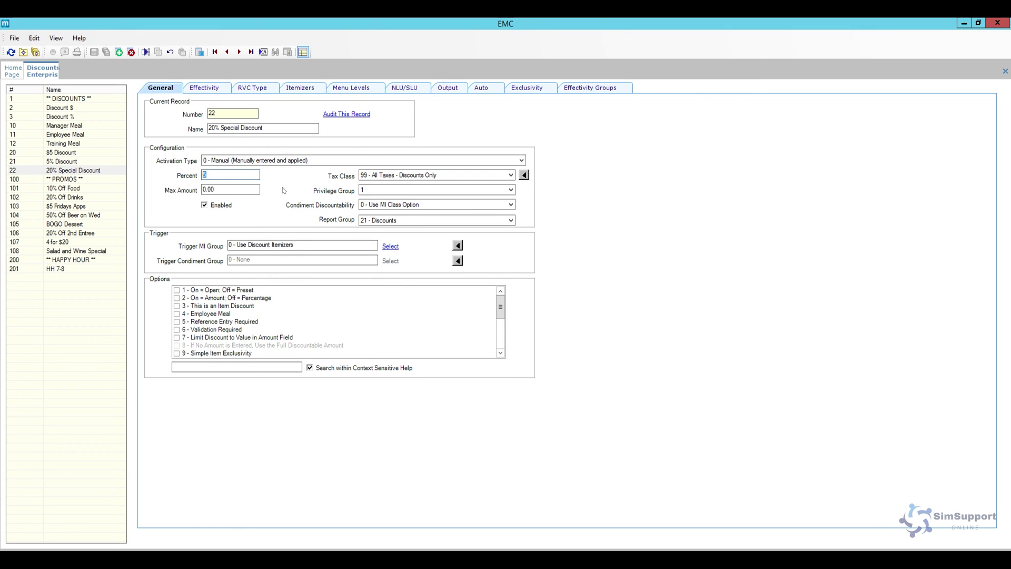
pyautogui.write('20')
pyautogui.click(212, 190)
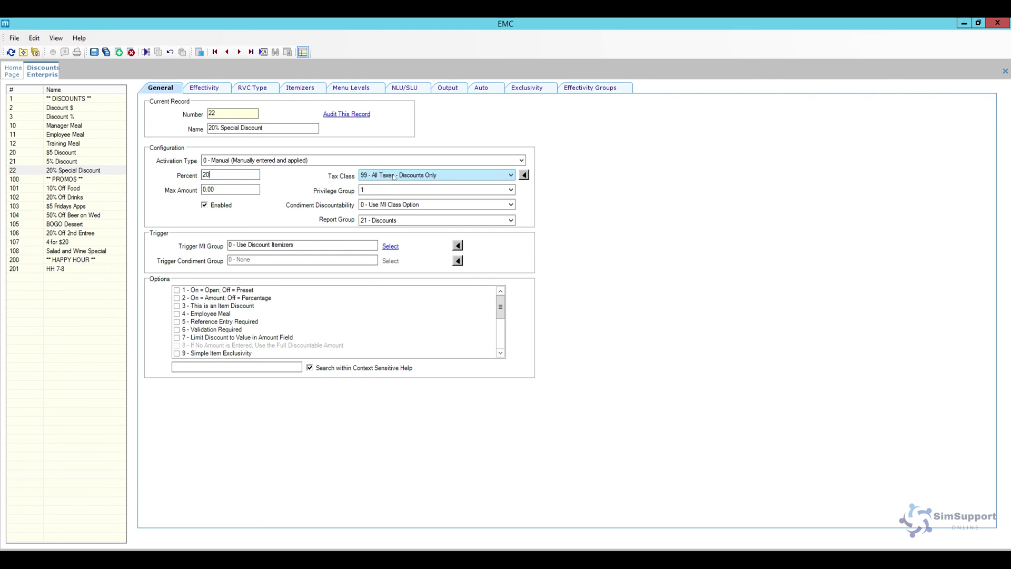
# Set the privilege group of the 20% Special Discount to 0
pyautogui.click(395, 192)
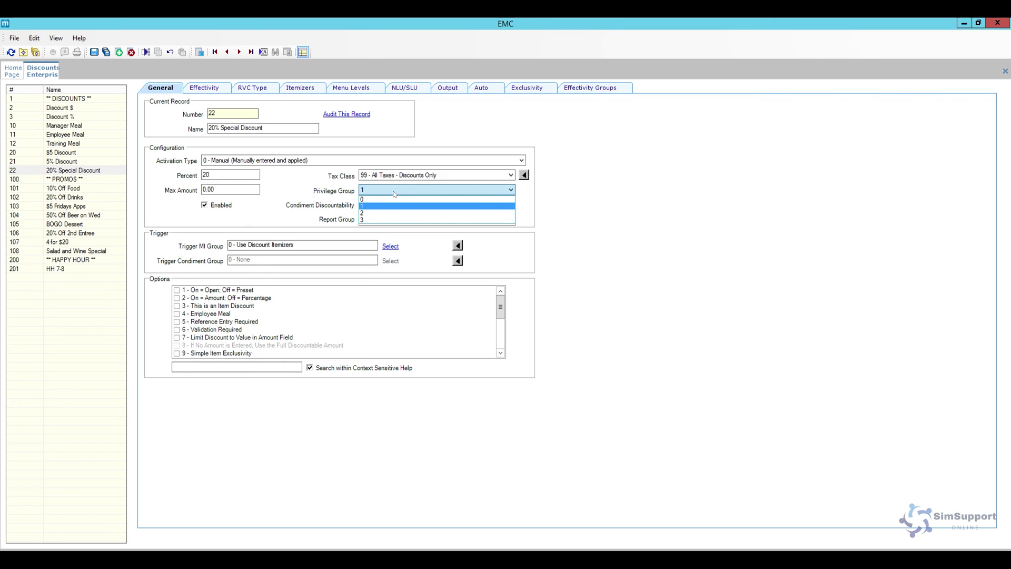
pyautogui.click(382, 199)
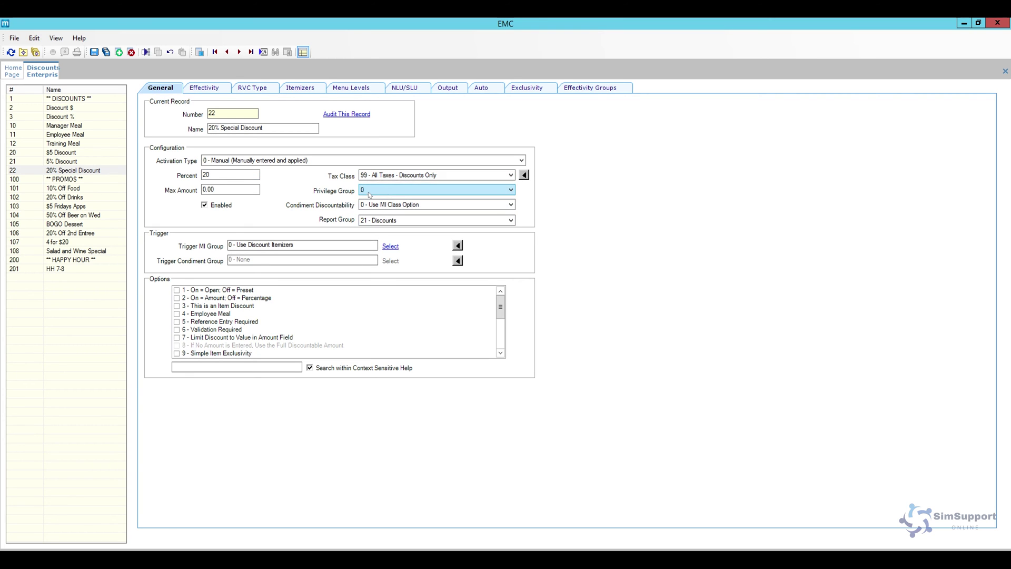
pyautogui.click(369, 193)
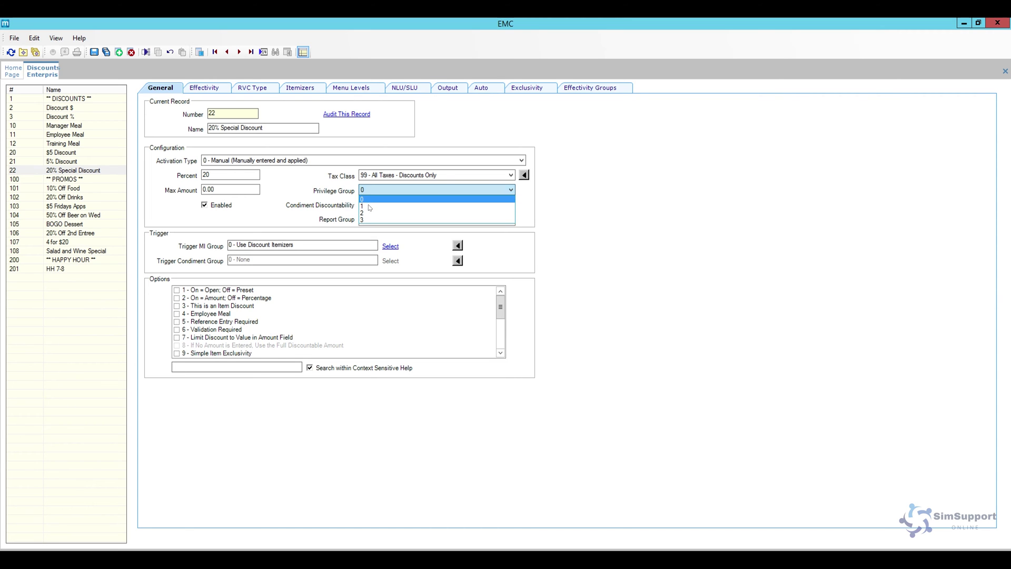
pyautogui.click(527, 233)
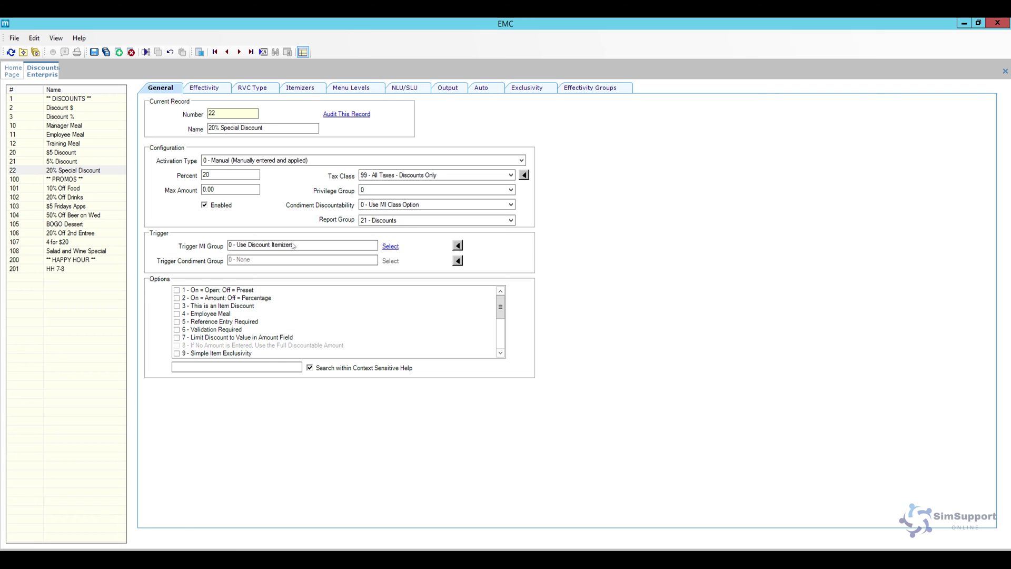
# Review the menu item groups available as the discount's trigger, such as All Items and All Apps, without choosing one
pyautogui.click(391, 247)
pyautogui.click(467, 230)
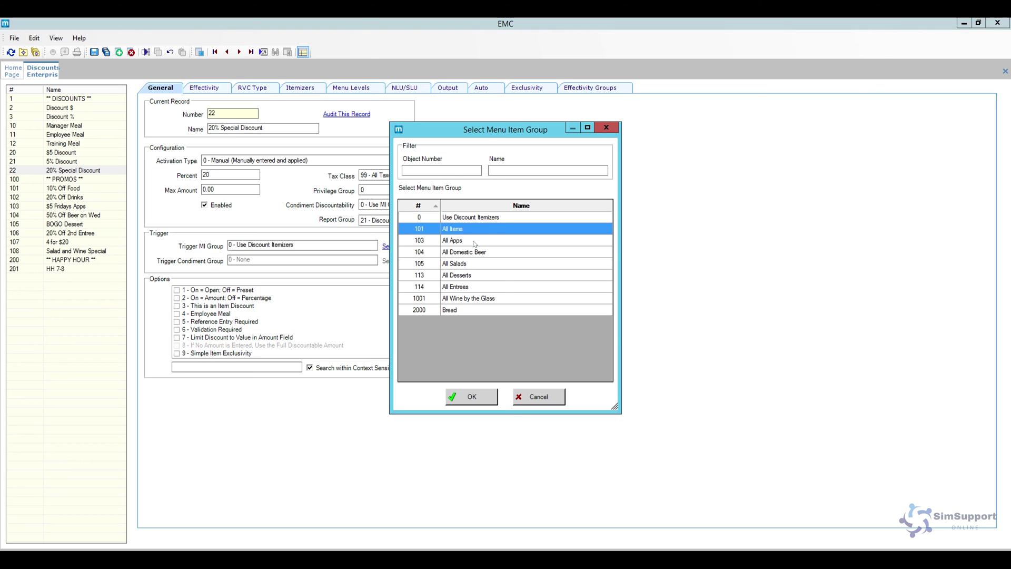
pyautogui.click(477, 241)
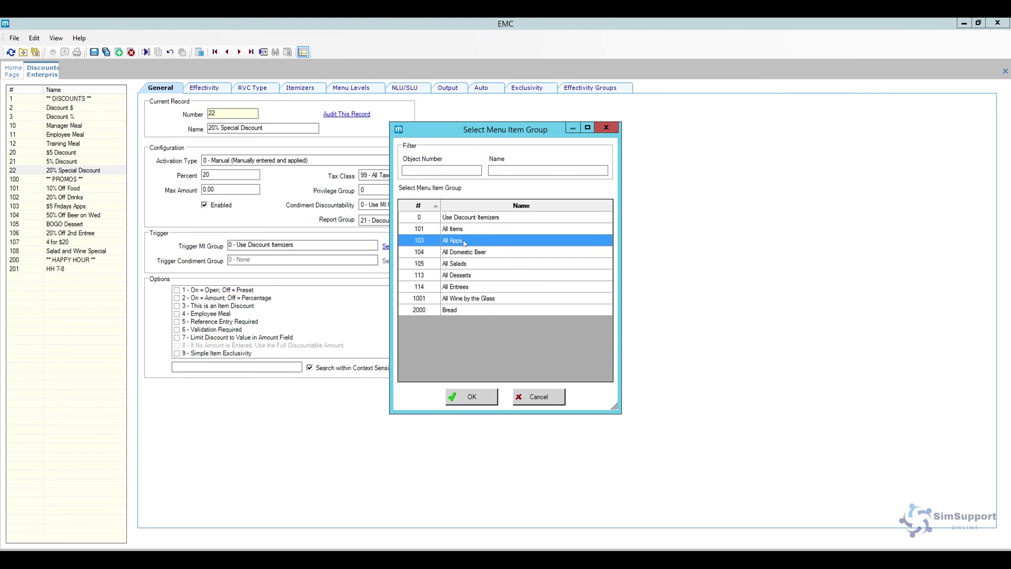
pyautogui.click(462, 231)
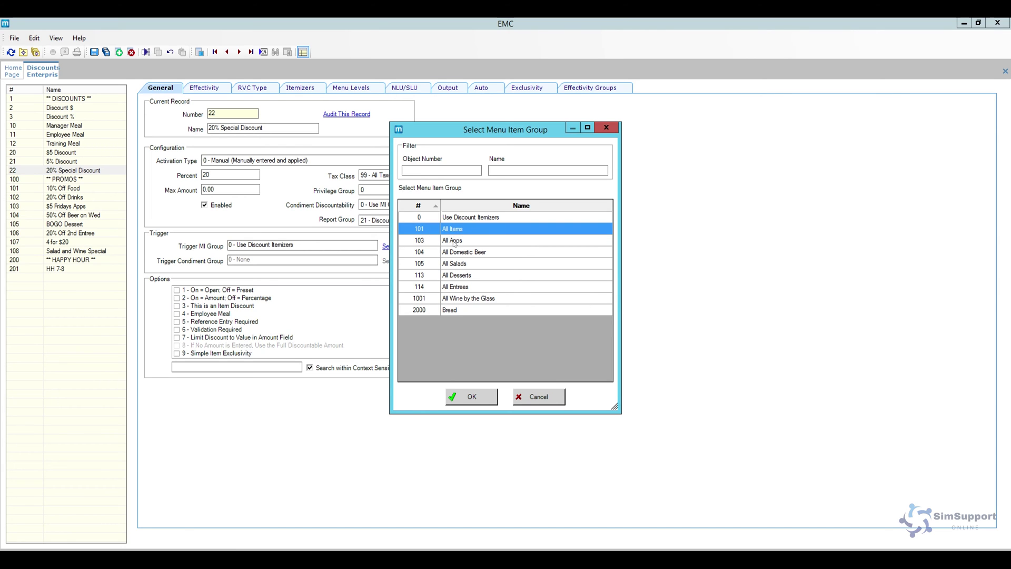
pyautogui.click(530, 402)
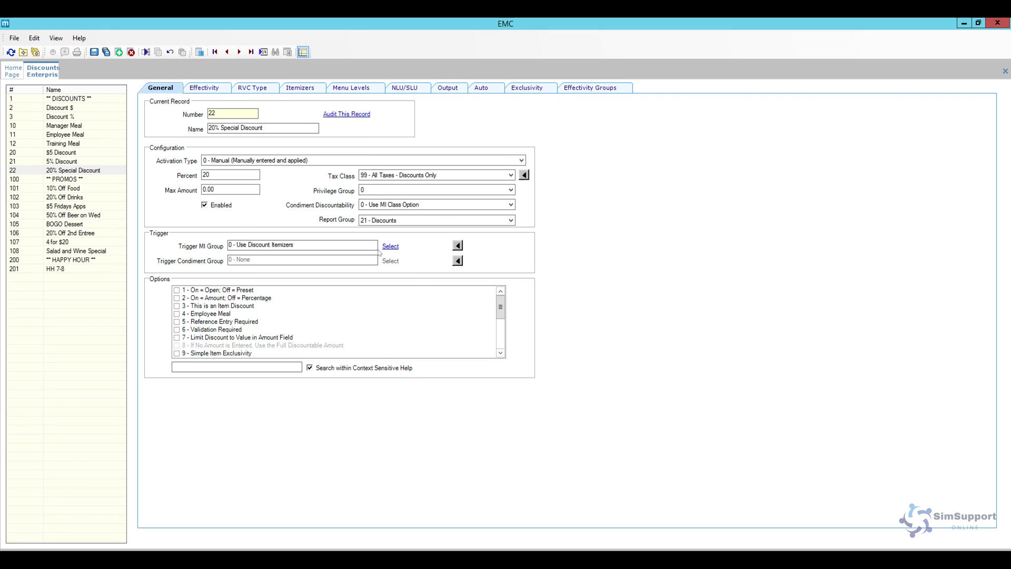
# Go to the menu item groups behind the trigger setting and open the All Items record, followed by All Apps
pyautogui.click(457, 246)
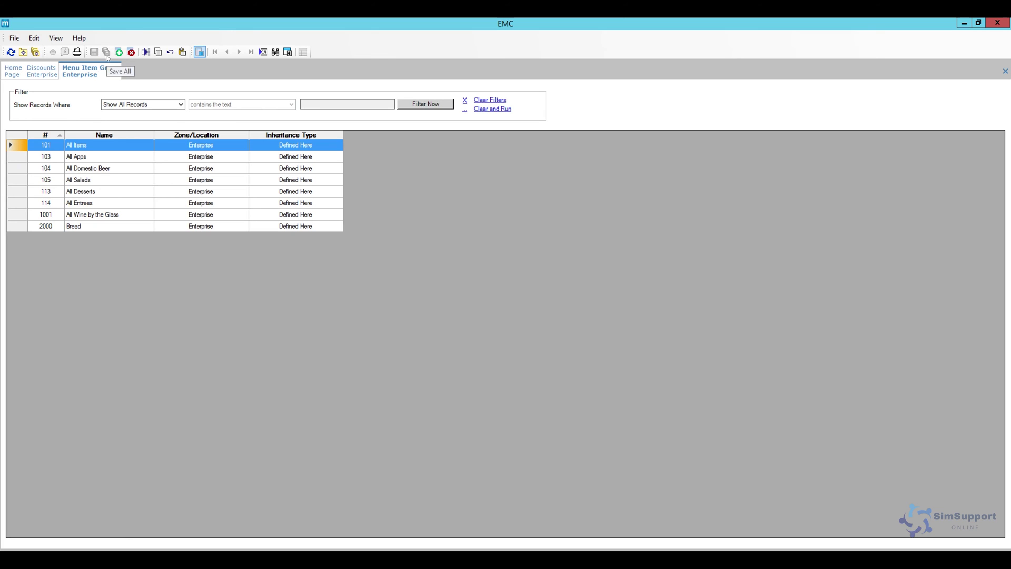
pyautogui.doubleClick(23, 144)
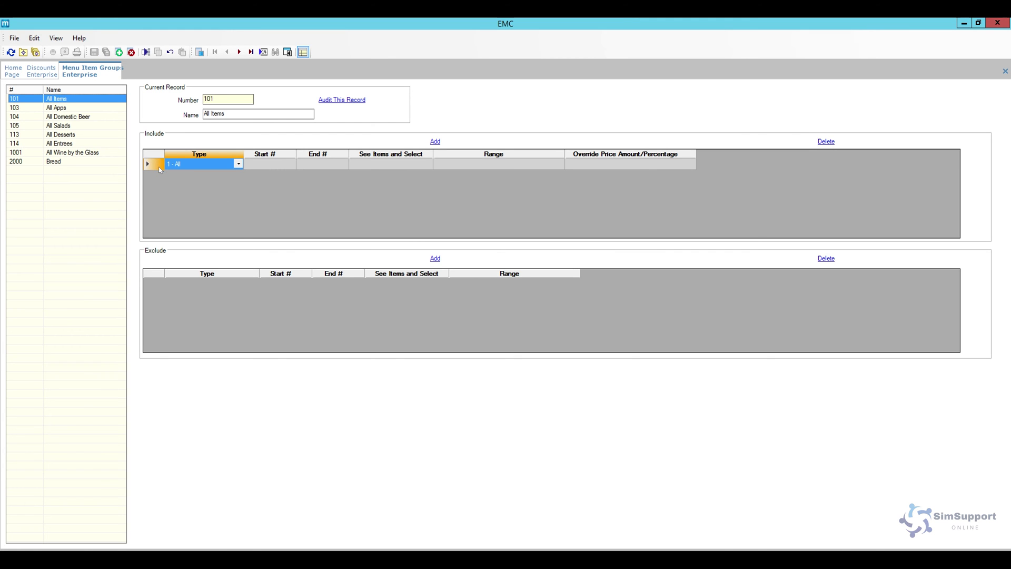
pyautogui.click(69, 108)
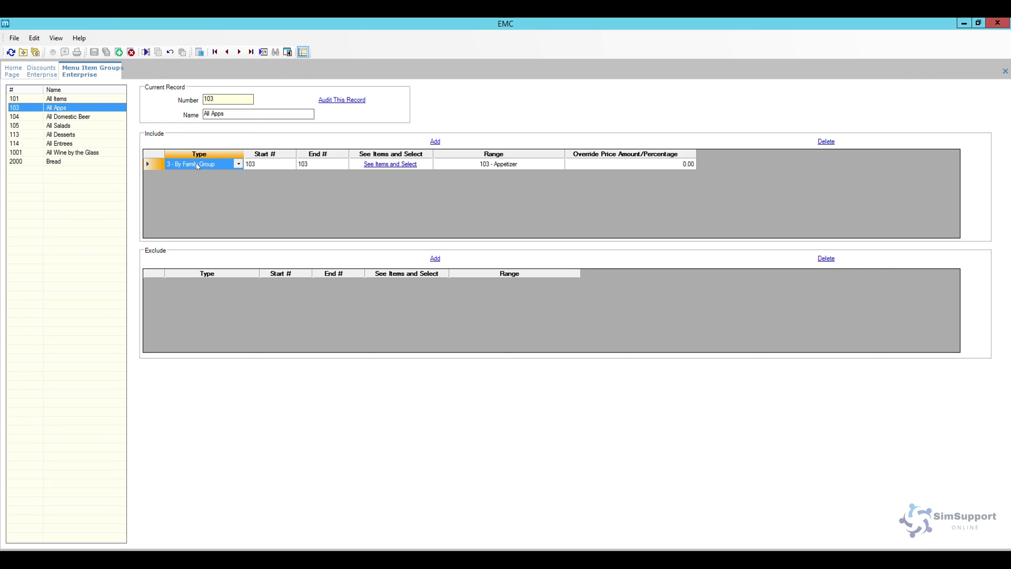
# Review the type options available for the include entry of the All Apps group
pyautogui.click(238, 165)
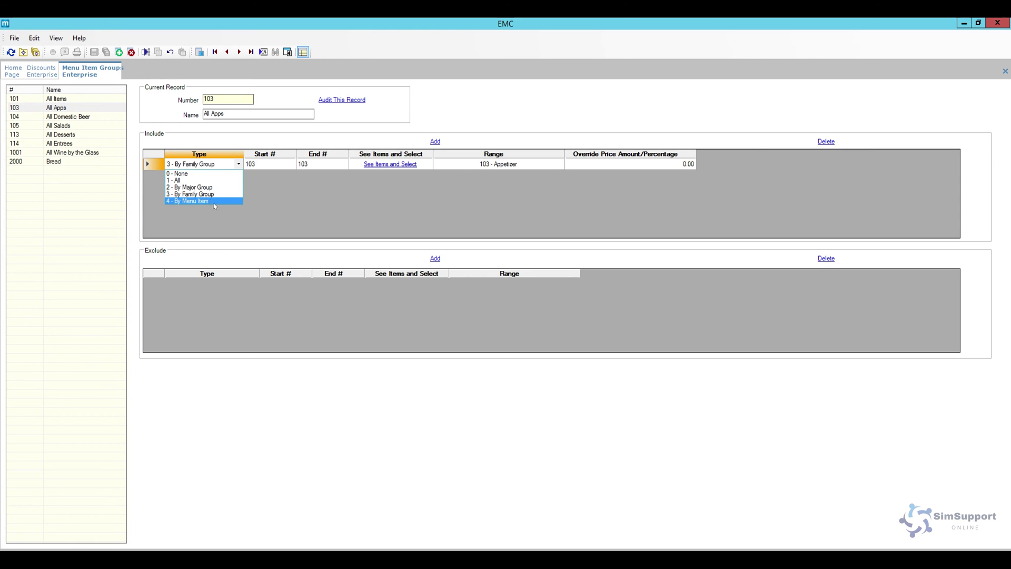
pyautogui.click(287, 217)
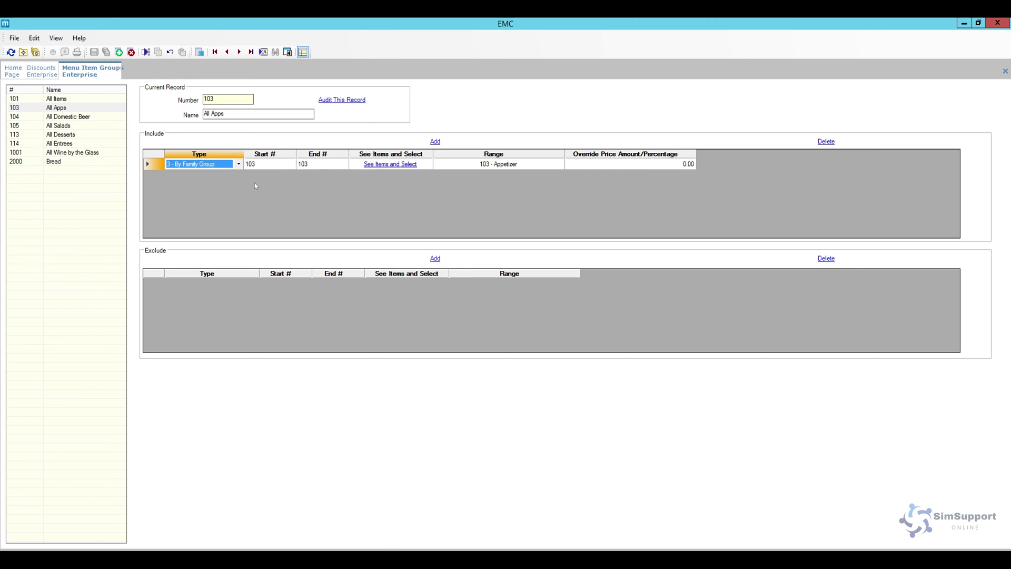
pyautogui.click(237, 165)
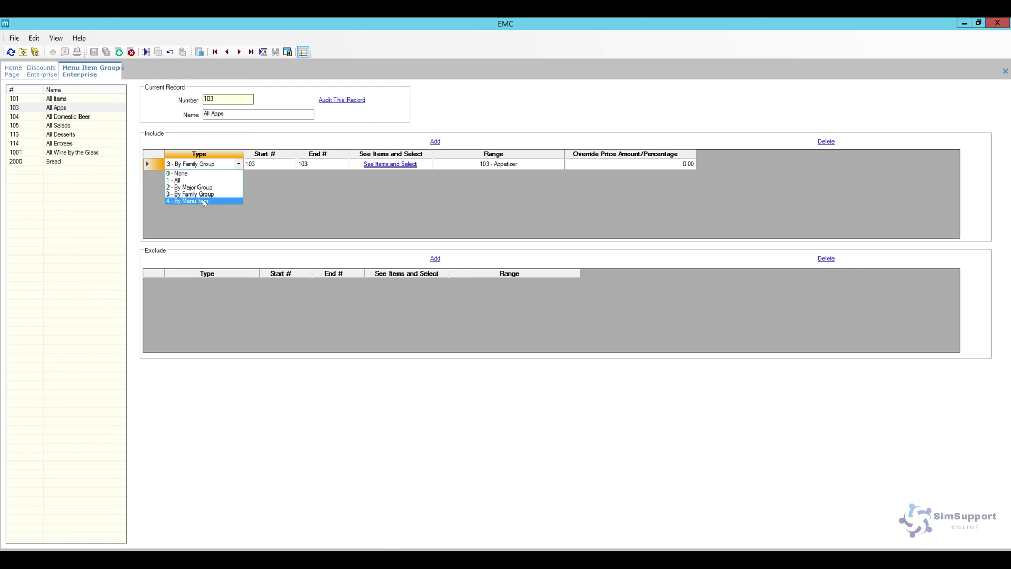
pyautogui.press('Escape')
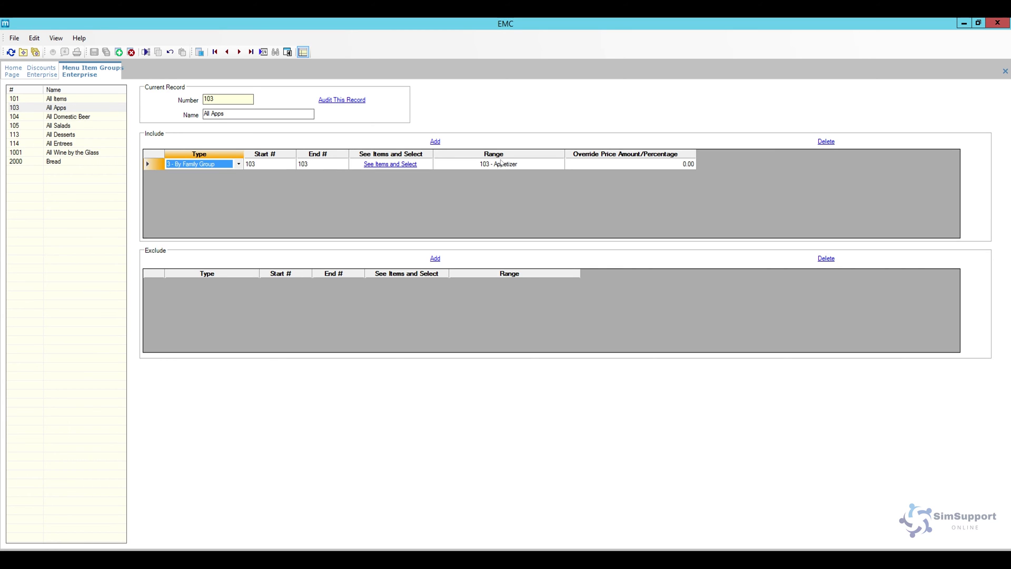
# Add an exclude entry to the All Apps group with the type 4 - By Menu Item
pyautogui.click(439, 261)
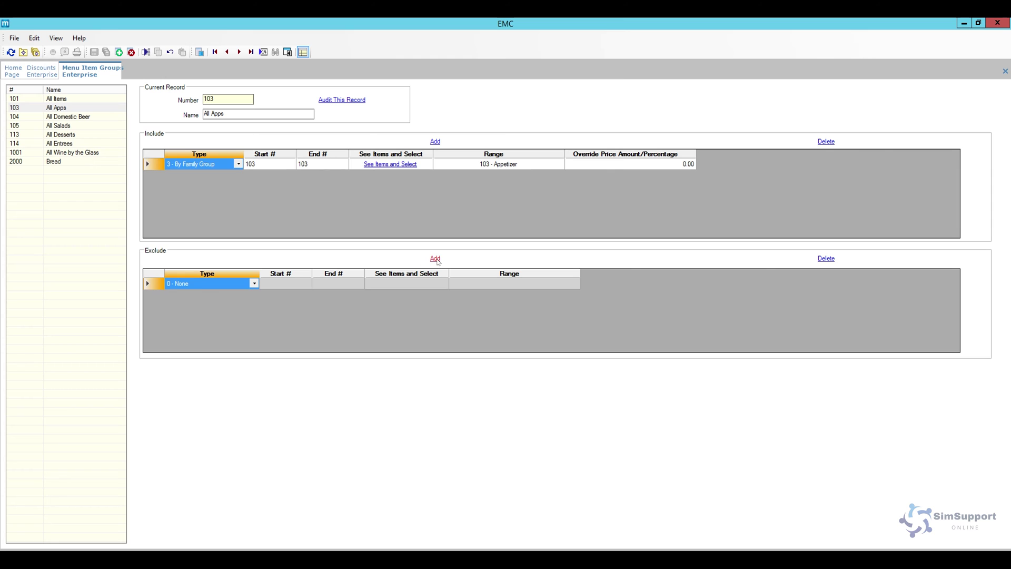
pyautogui.click(254, 284)
pyautogui.click(224, 320)
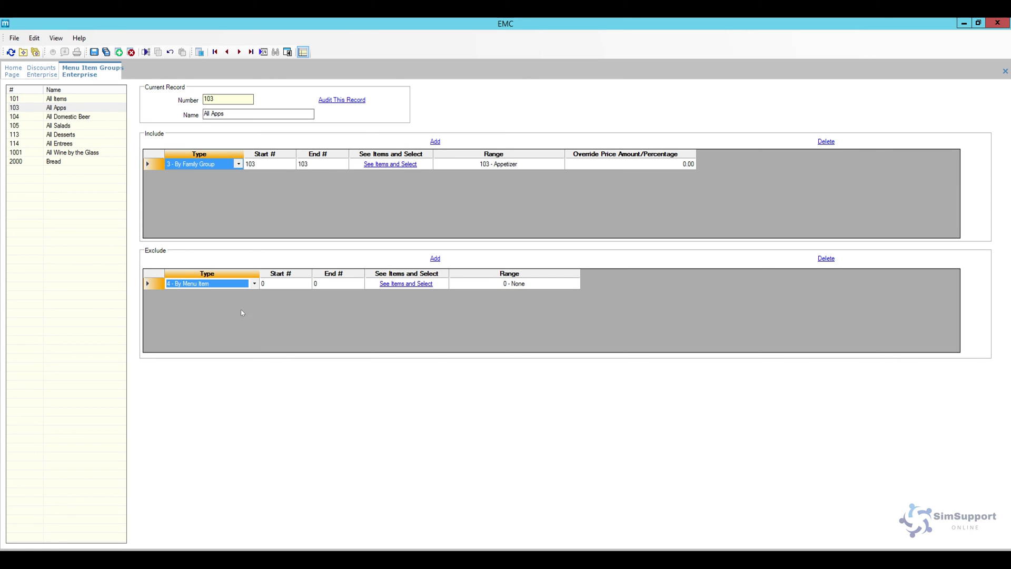
pyautogui.click(284, 285)
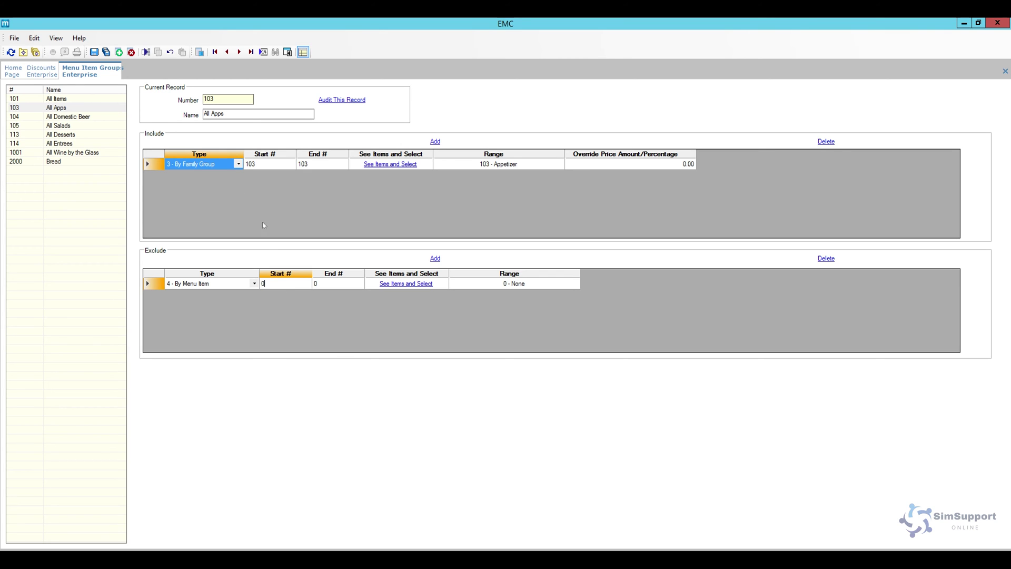
# Find the appetizers in the item list and choose 3012 Quesadilla as the excluded menu item
pyautogui.click(405, 283)
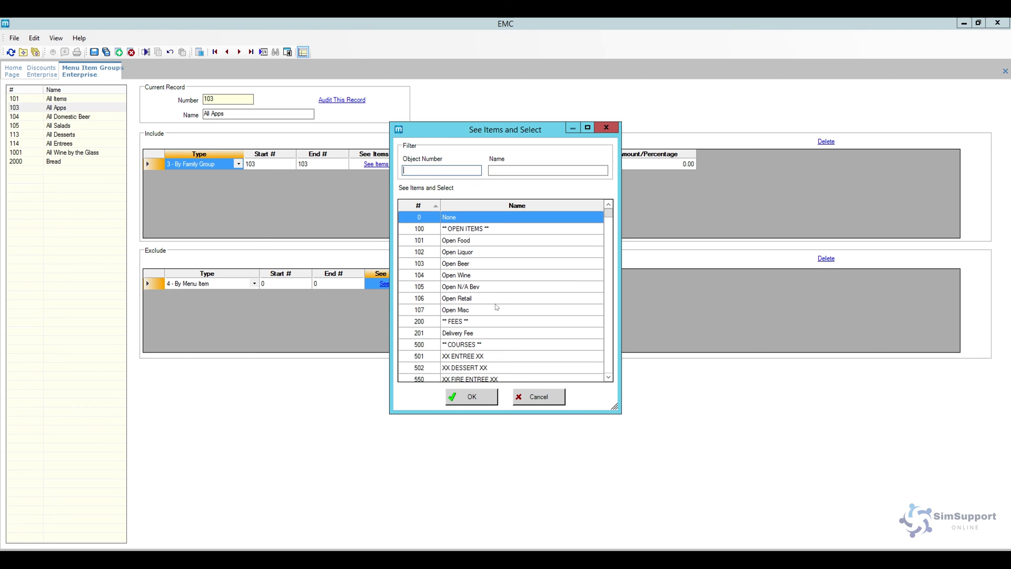
pyautogui.moveTo(608, 213); pyautogui.dragTo(606, 237)
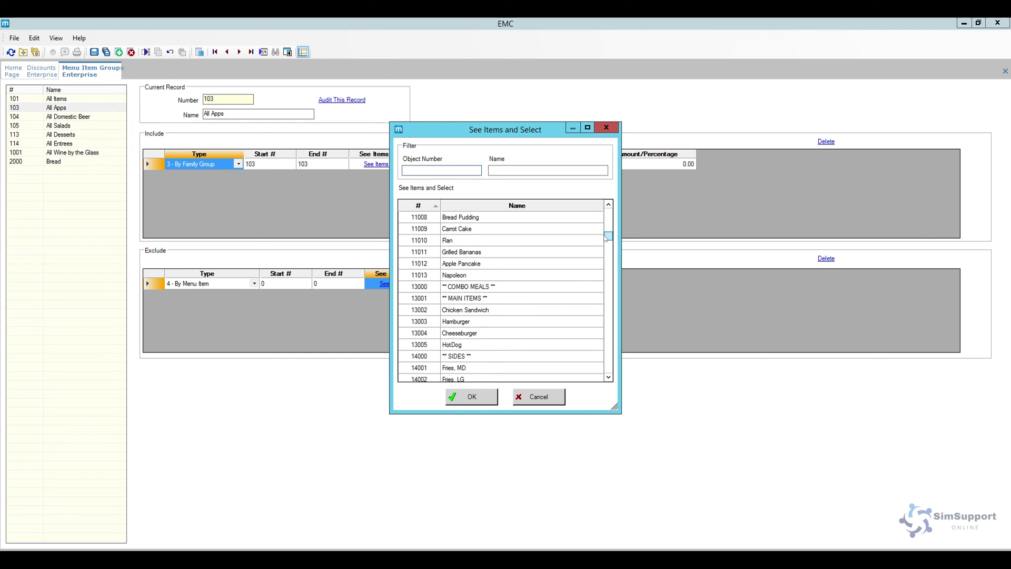
pyautogui.click(507, 171)
pyautogui.write('appl')
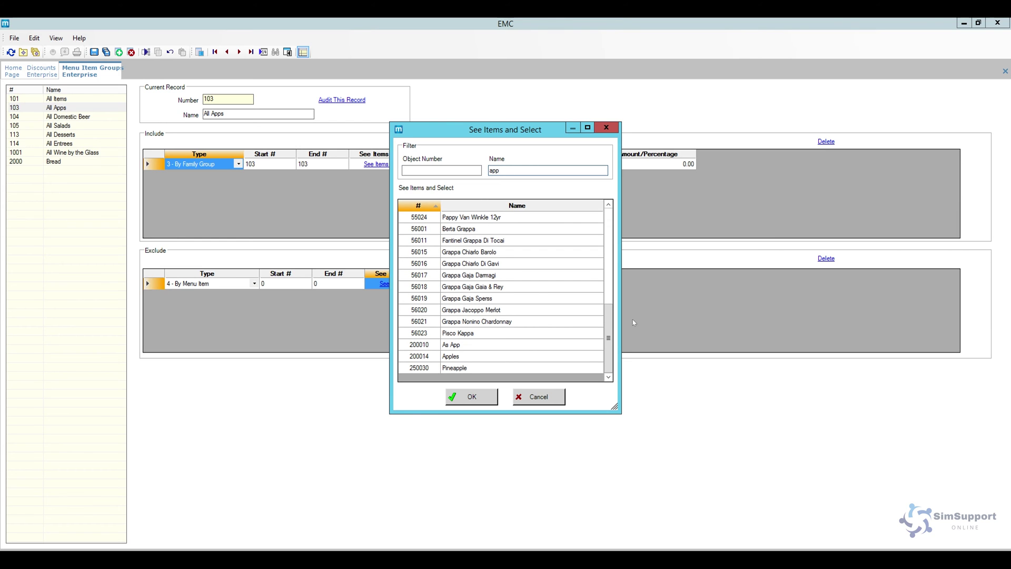
pyautogui.moveTo(608, 338); pyautogui.dragTo(608, 242)
pyautogui.click(432, 217)
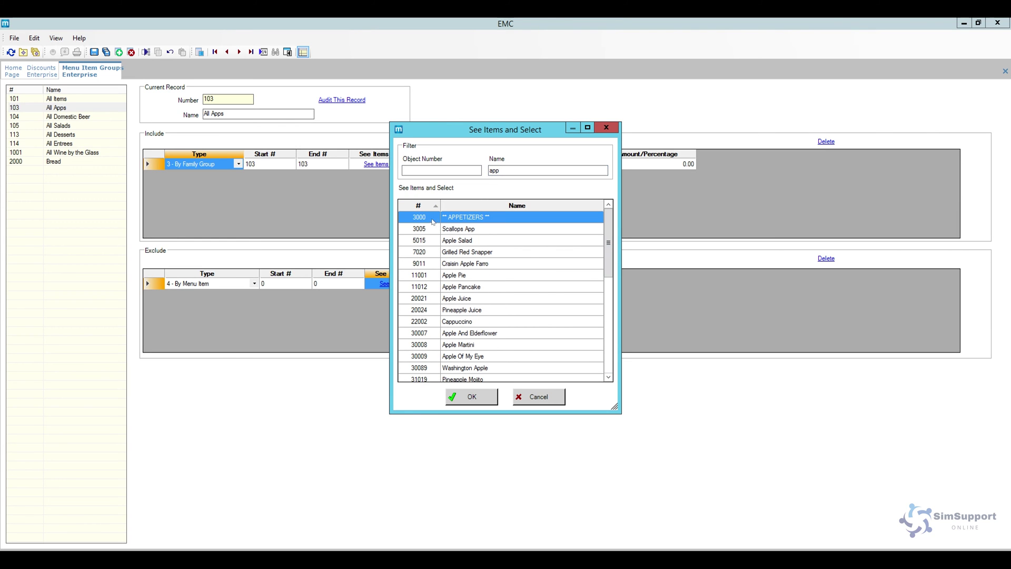
pyautogui.click(510, 172)
pyautogui.press('BackSpace')
pyautogui.press('BackSpace')
pyautogui.press('BackSpace')
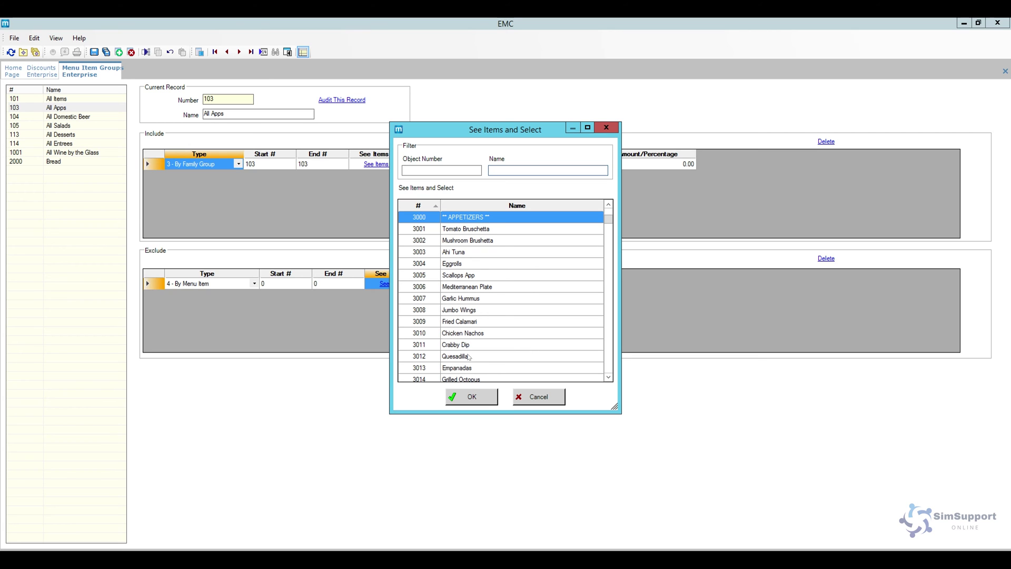
pyautogui.click(470, 358)
pyautogui.click(476, 401)
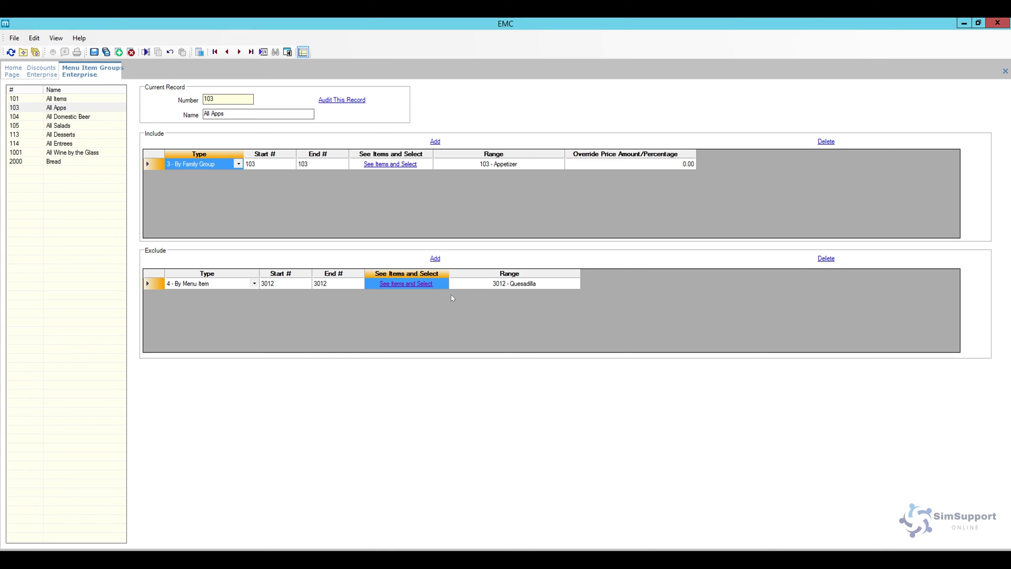
# Delete the 3012 - Quesadilla exclude entry from the All Apps group and save the record
pyautogui.click(189, 287)
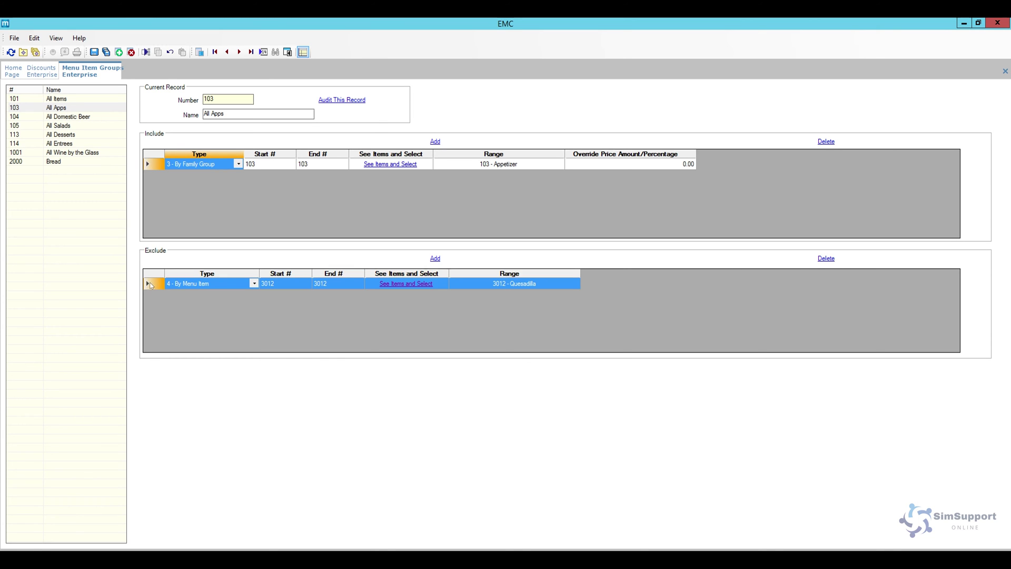
pyautogui.click(825, 258)
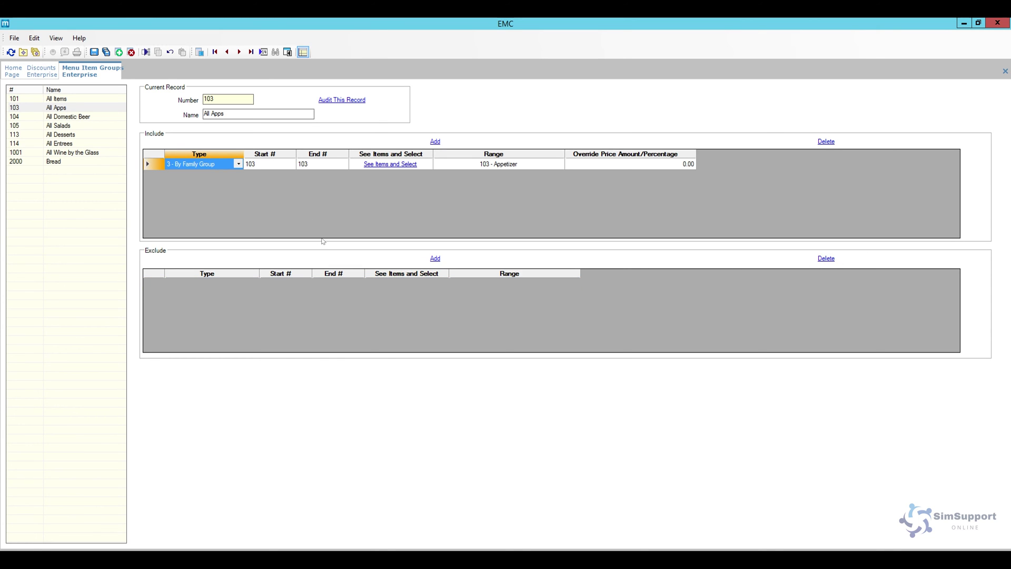
pyautogui.click(95, 52)
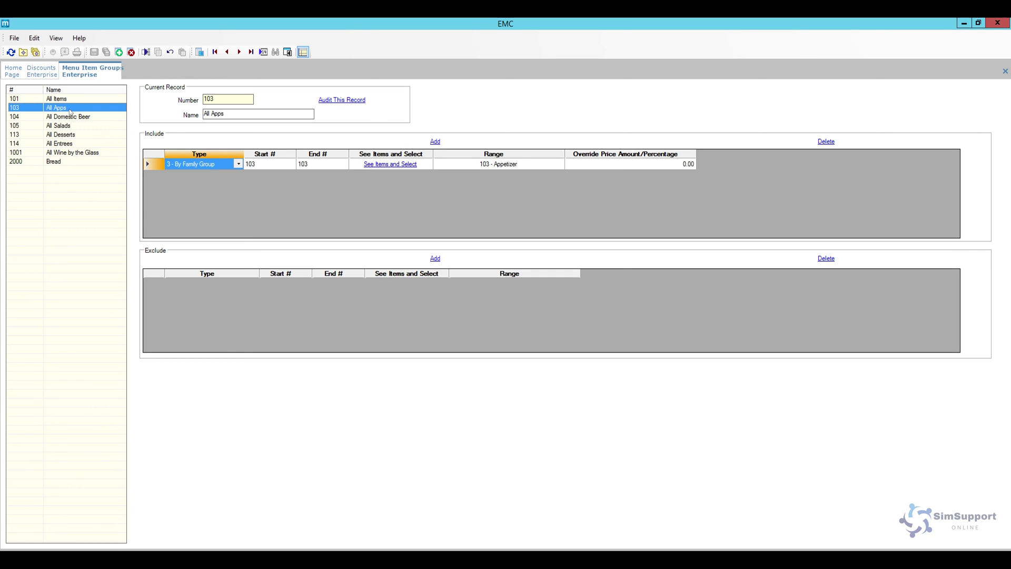
# Insert a menu item group after All Items, using that record as the template, and name it "All Items, No Apps"
pyautogui.click(66, 100)
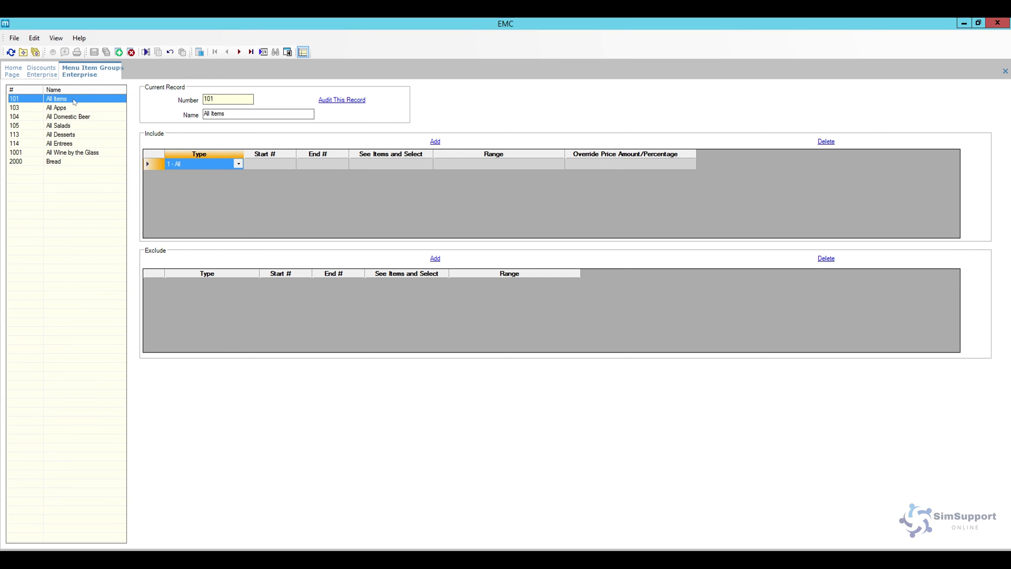
pyautogui.click(119, 52)
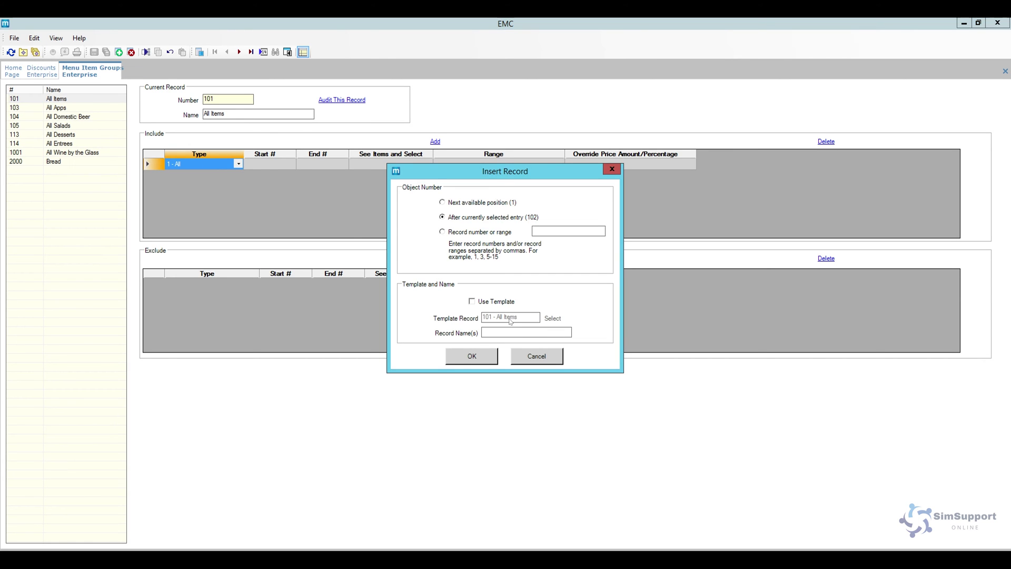
pyautogui.click(496, 302)
pyautogui.click(499, 336)
pyautogui.write('All Items, No APps')
pyautogui.click(471, 355)
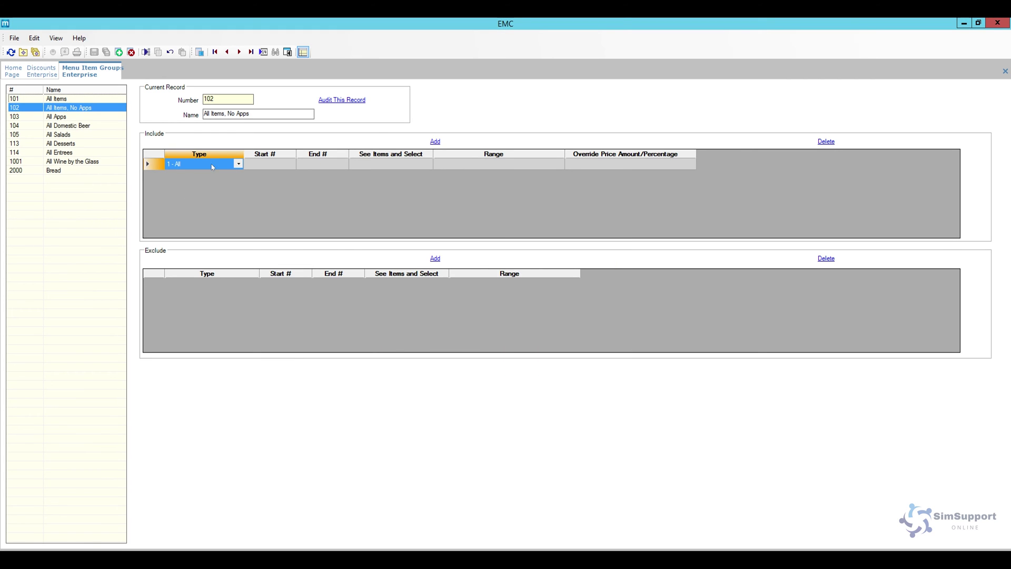
# Add an exclude entry of type 3 - By Family Group for 103 - Appetizer to All Items, No Apps and save
pyautogui.click(436, 258)
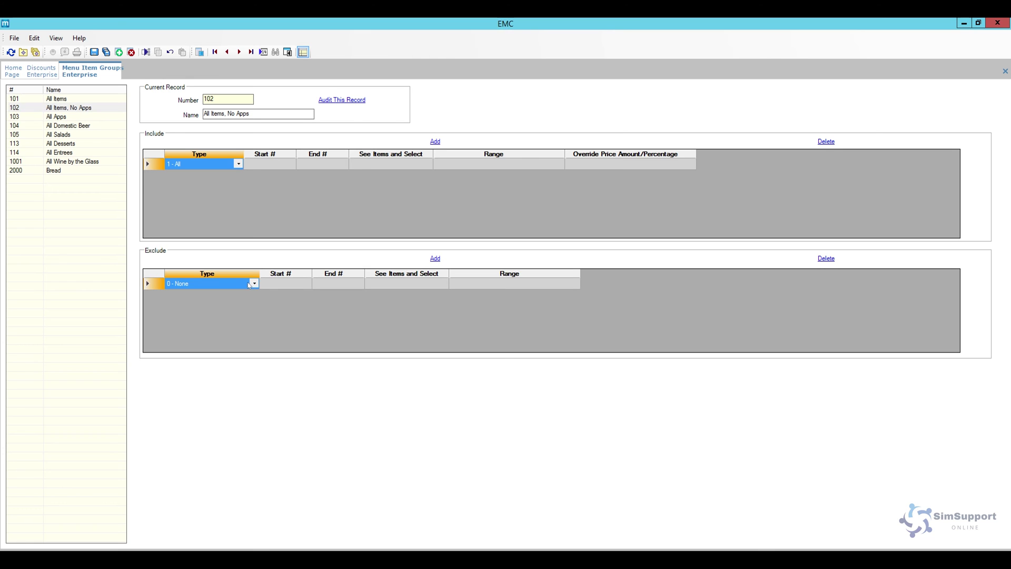
pyautogui.click(253, 284)
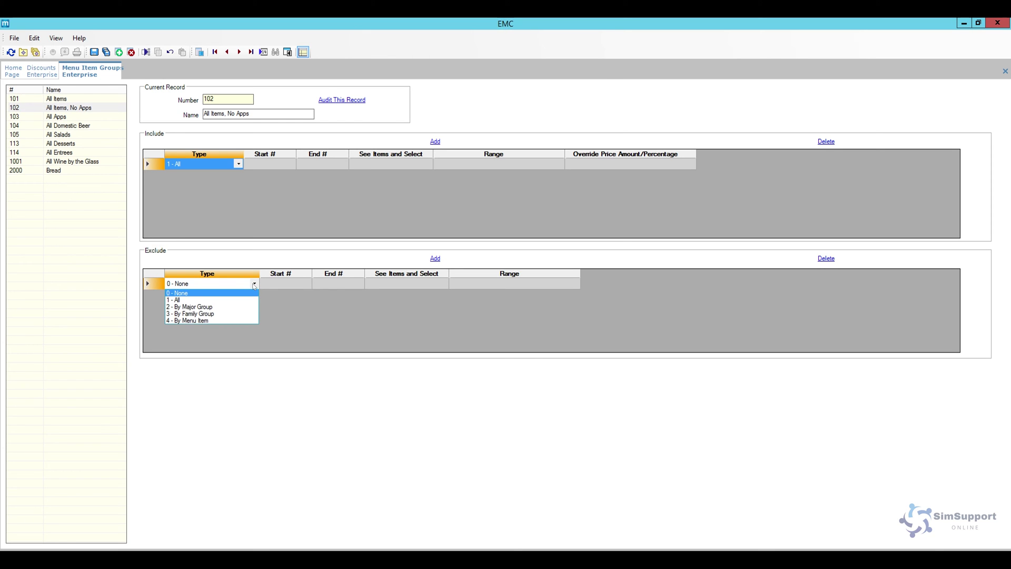
pyautogui.click(240, 316)
pyautogui.click(279, 284)
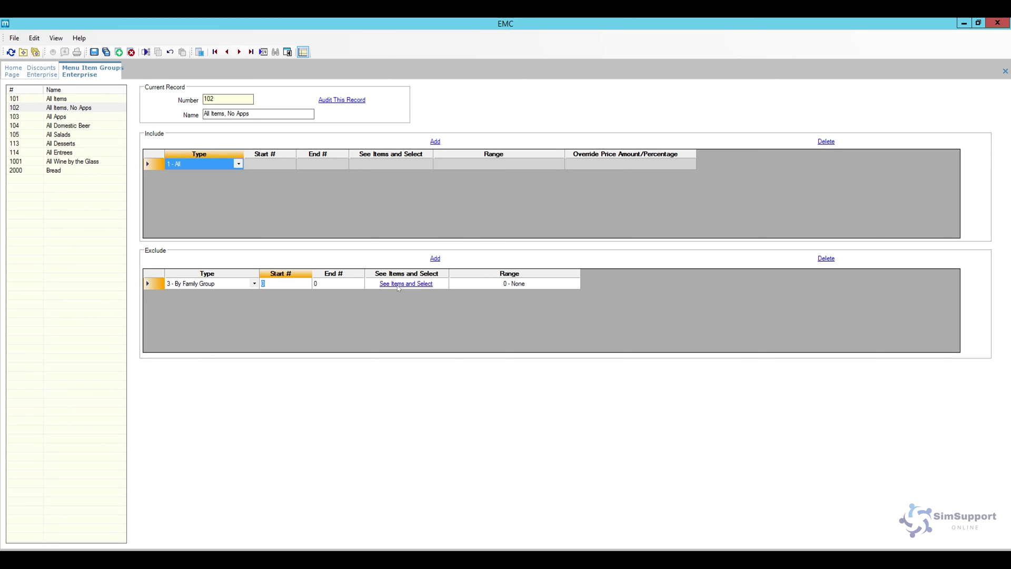
pyautogui.click(410, 287)
pyautogui.click(457, 256)
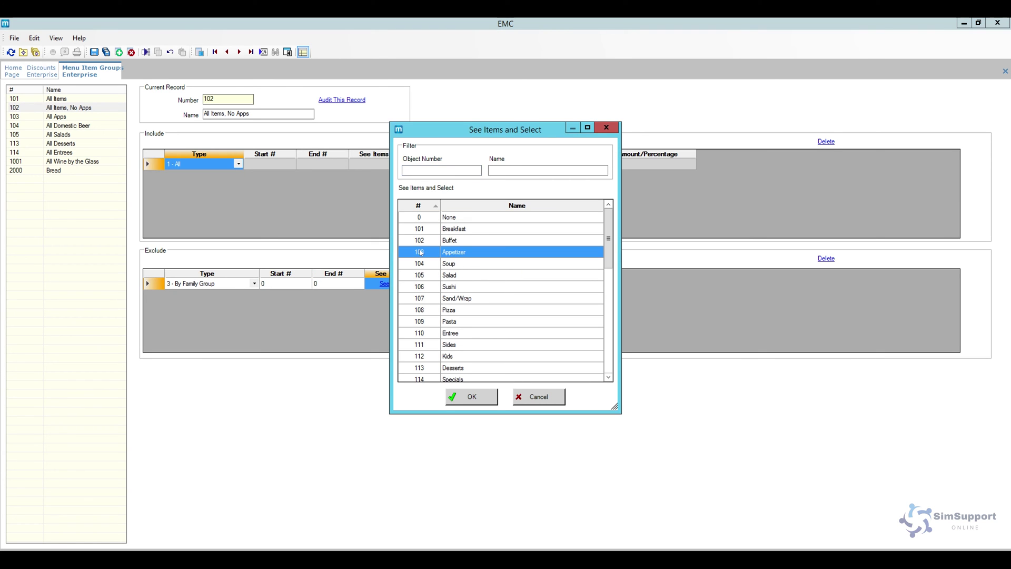
pyautogui.click(468, 400)
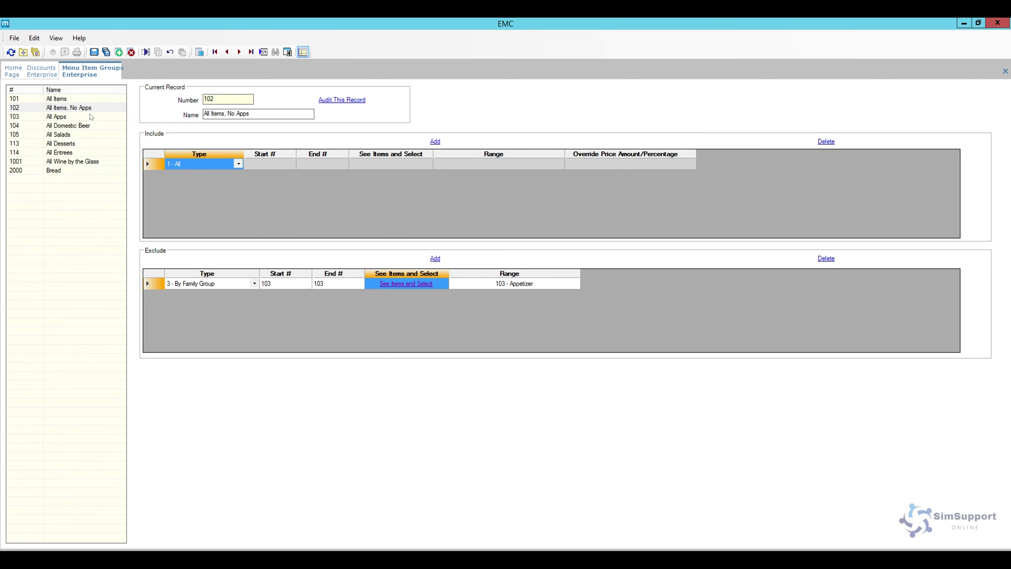
pyautogui.click(94, 52)
# Compare the All Apps and All Items, No Apps groups, then close the menu item groups and return to the discounts
pyautogui.click(56, 116)
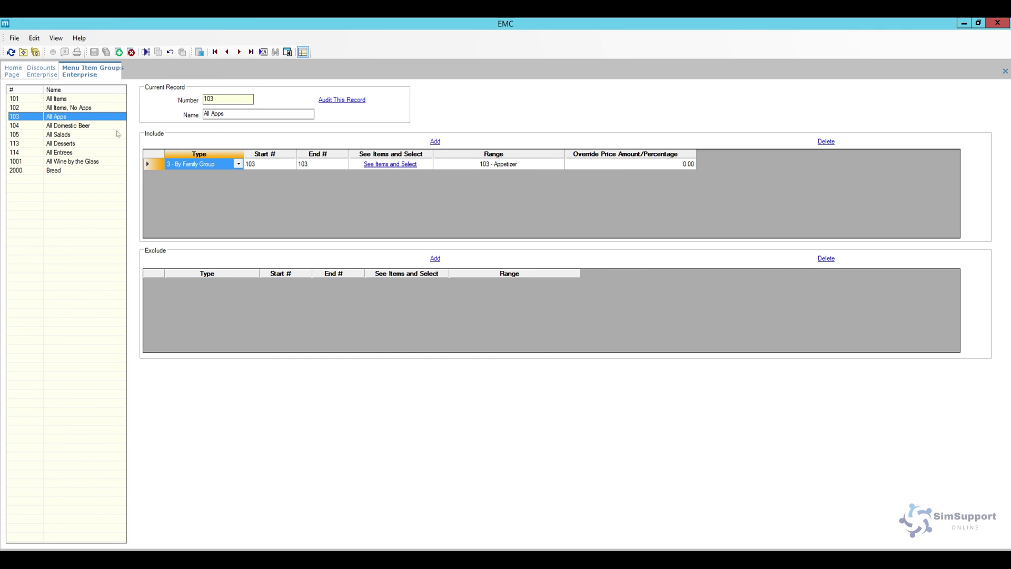
pyautogui.click(87, 109)
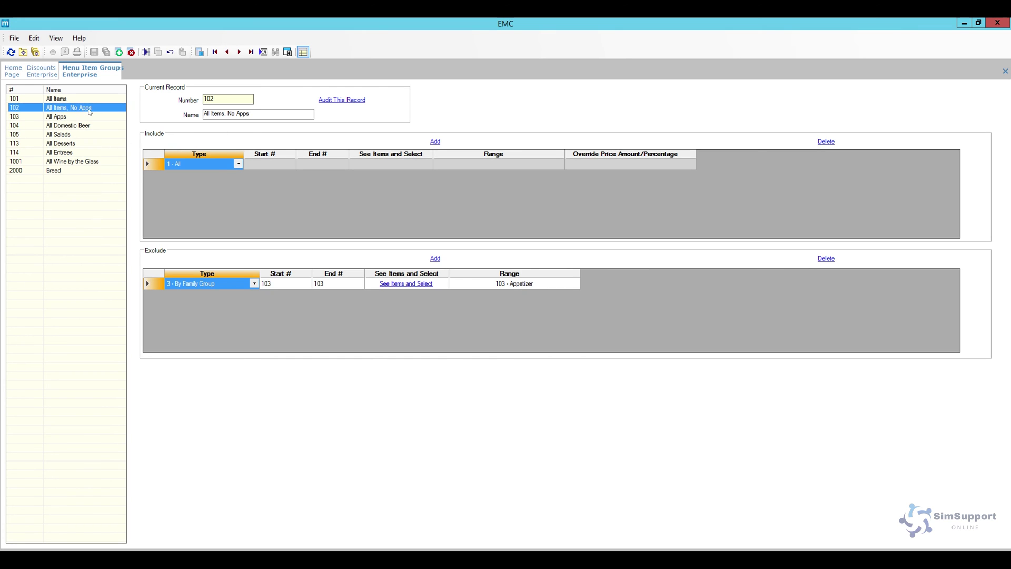
pyautogui.click(72, 117)
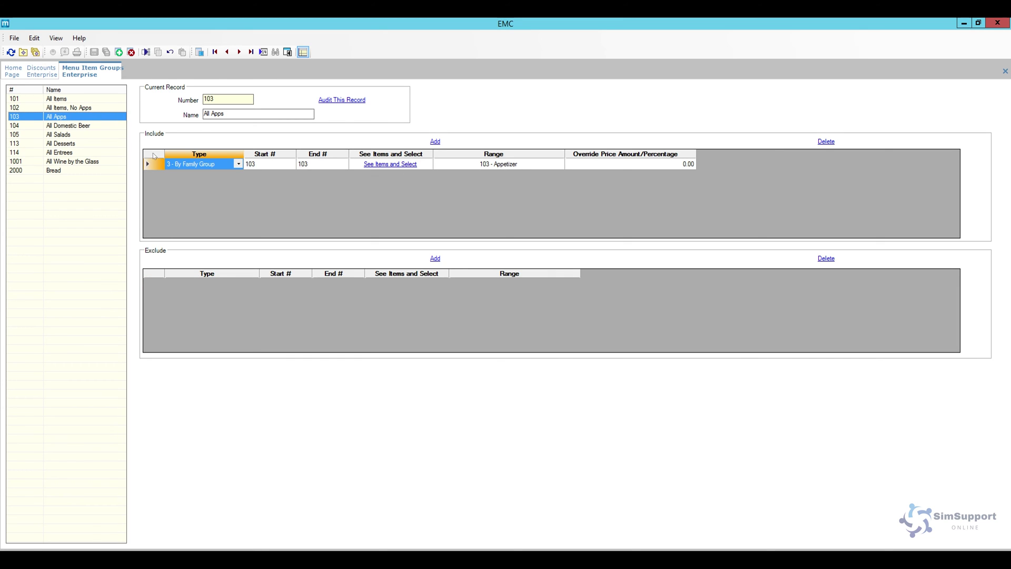
pyautogui.rightClick(100, 73)
pyautogui.click(125, 78)
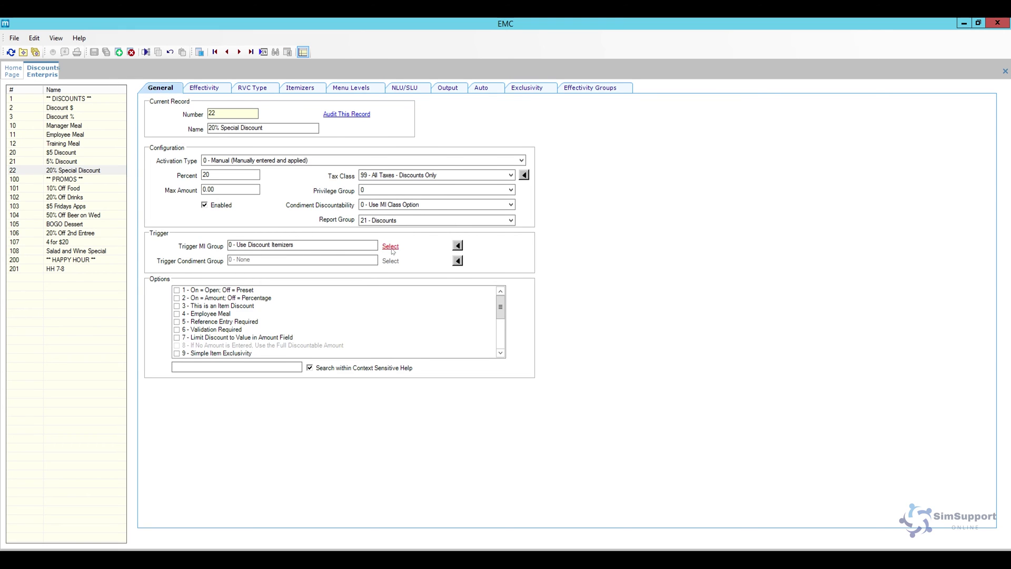
# Set the trigger MI group of the 20% Special Discount to 102 - All Items, No Apps
pyautogui.click(388, 246)
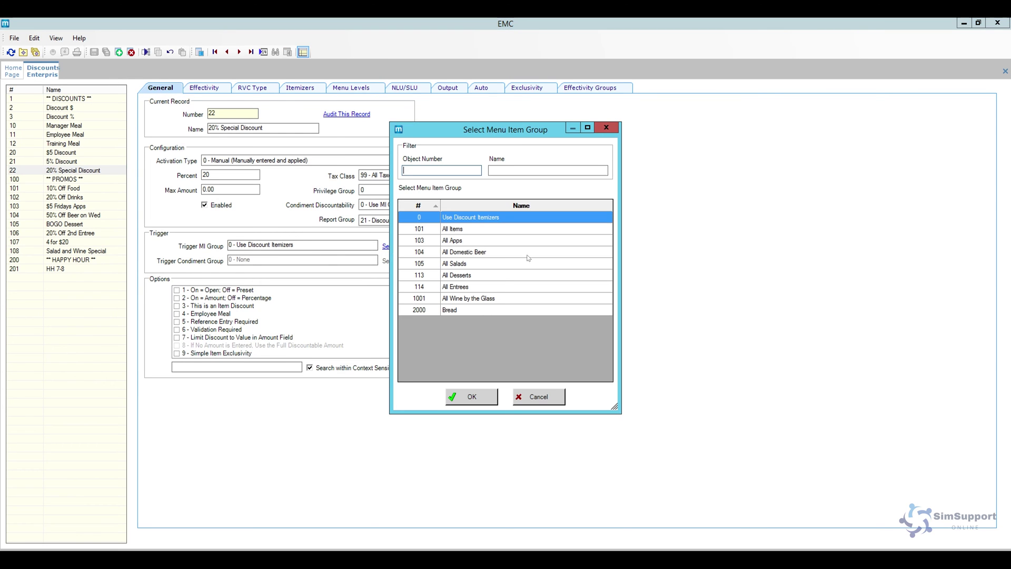
pyautogui.click(536, 397)
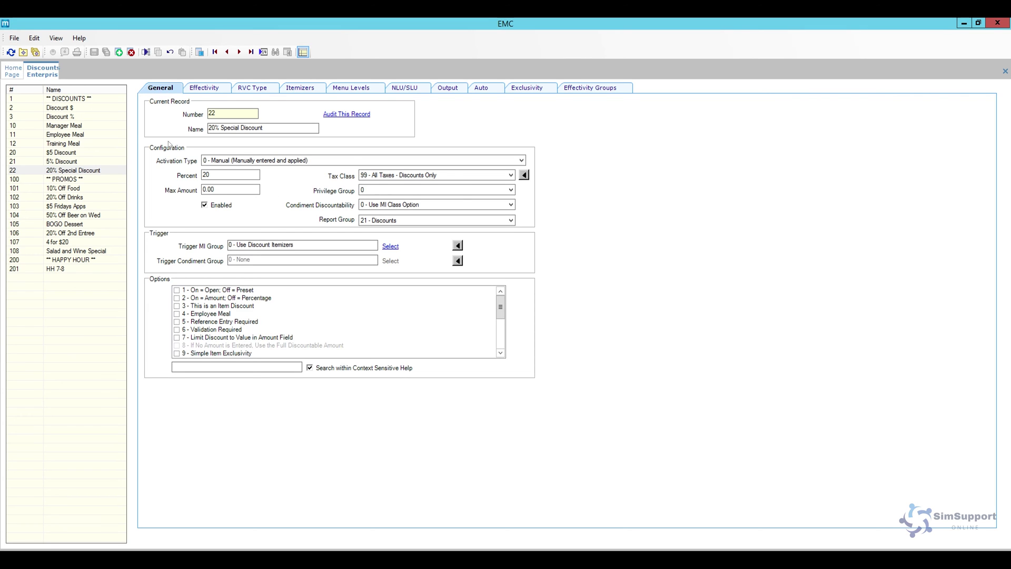
pyautogui.click(390, 246)
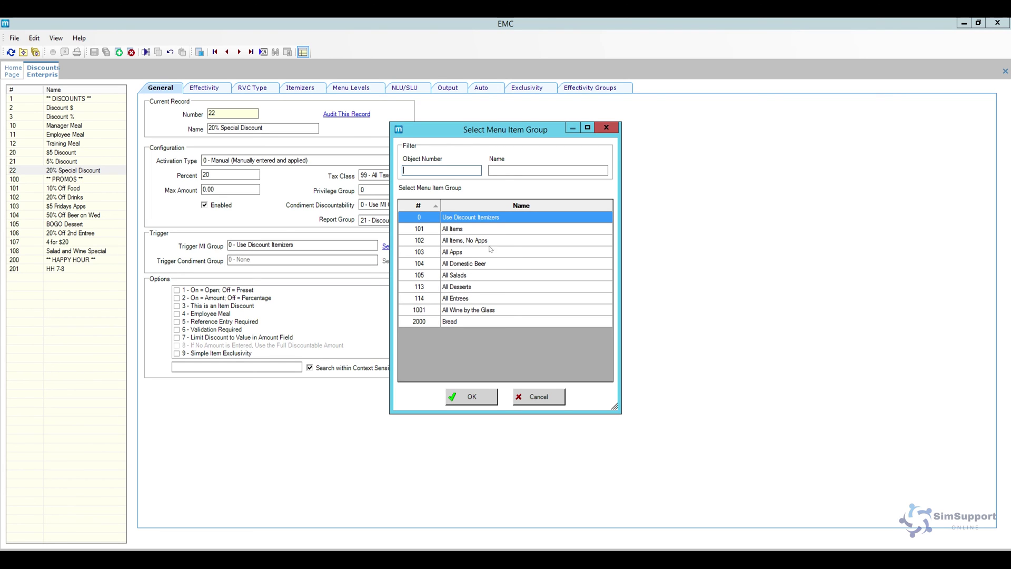
pyautogui.click(466, 242)
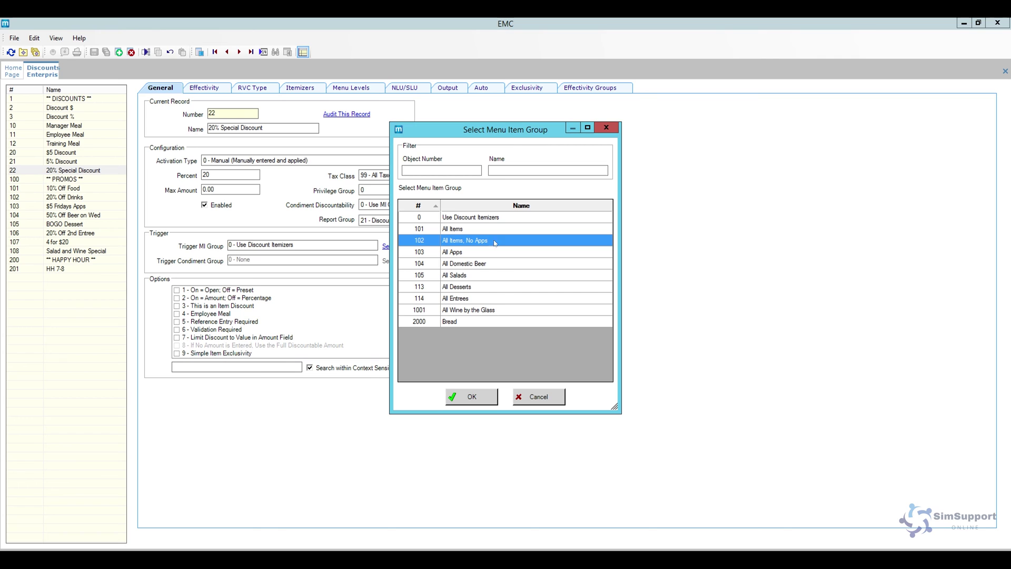
pyautogui.click(473, 394)
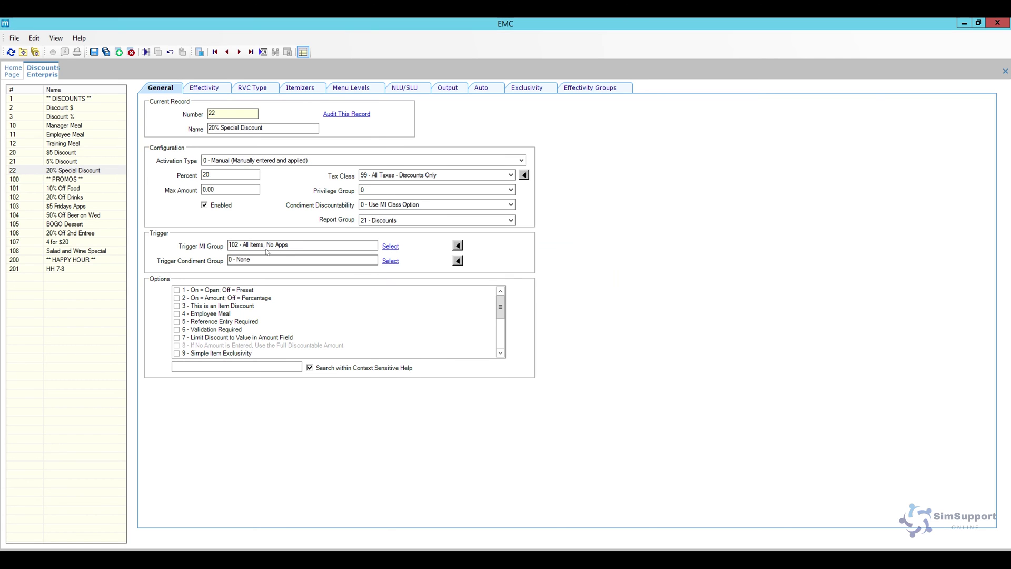
# Switch the trigger MI group back to 0 - Use Discount Itemizers and check which itemizers the discount computes on
pyautogui.click(393, 248)
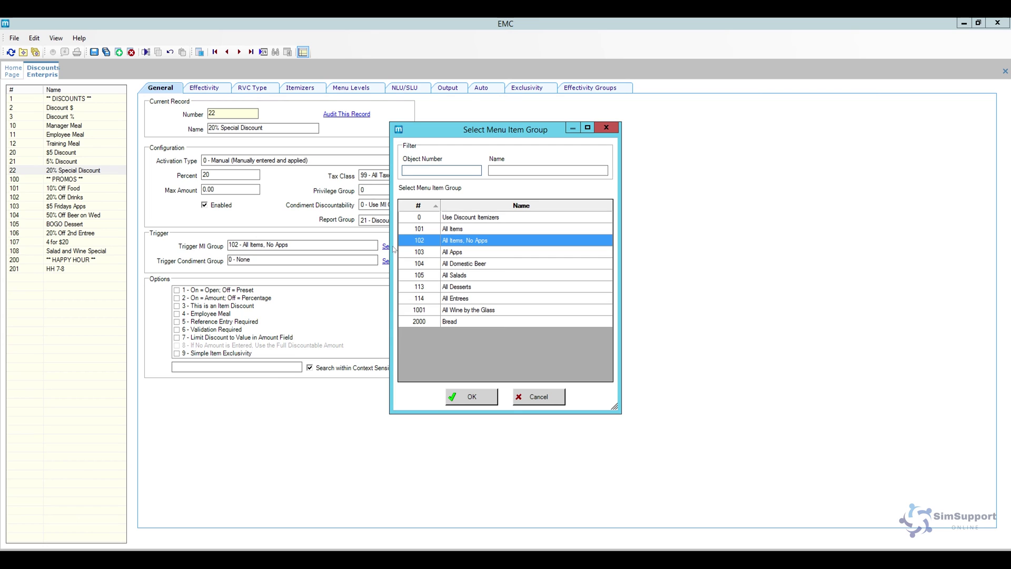
pyautogui.click(480, 220)
pyautogui.click(464, 389)
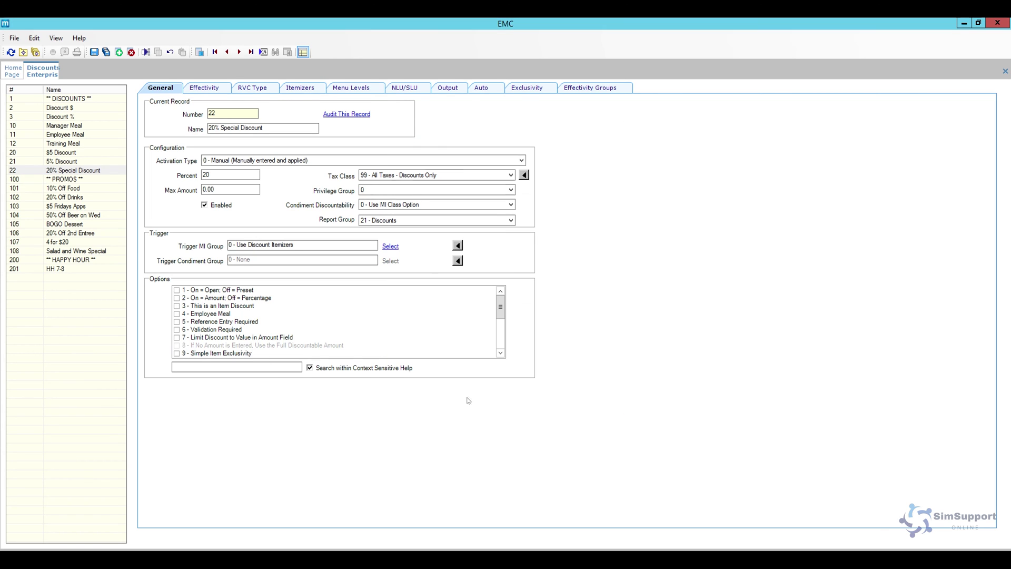
pyautogui.click(304, 87)
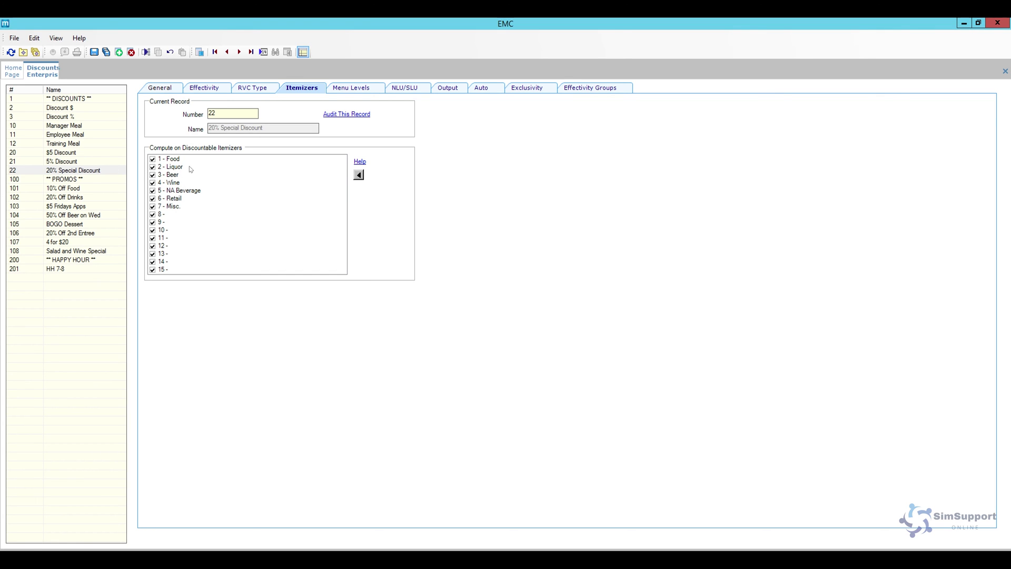
pyautogui.click(171, 92)
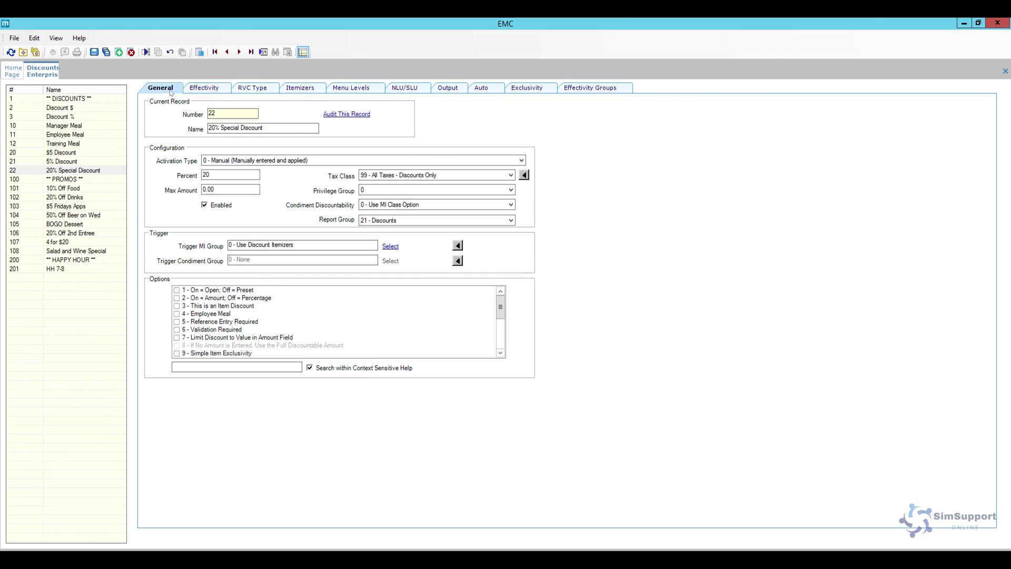
# Choose 102 - All Items, No Apps as the discount's trigger MI group in place of the discount itemizers
pyautogui.click(386, 247)
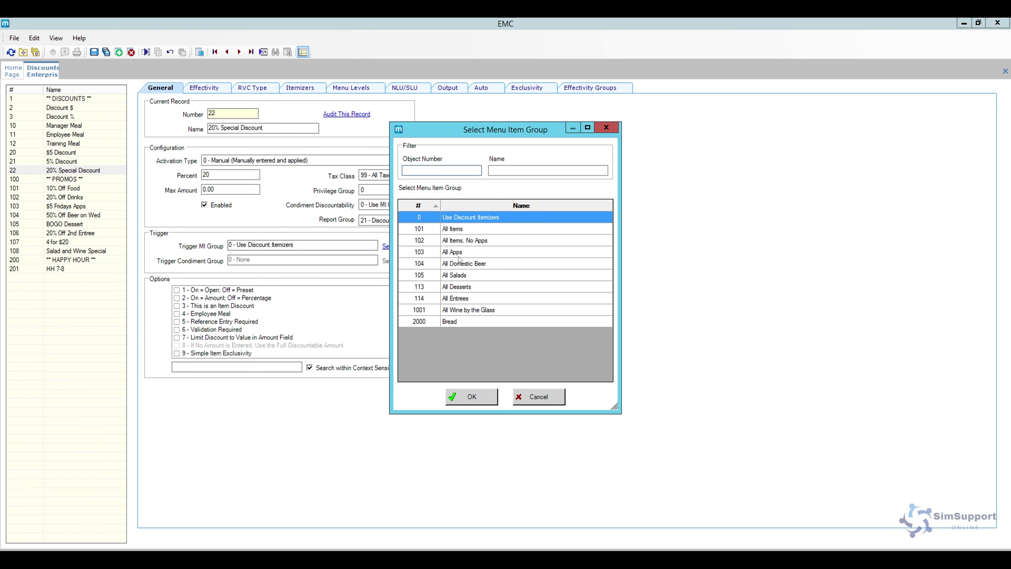
pyautogui.click(465, 243)
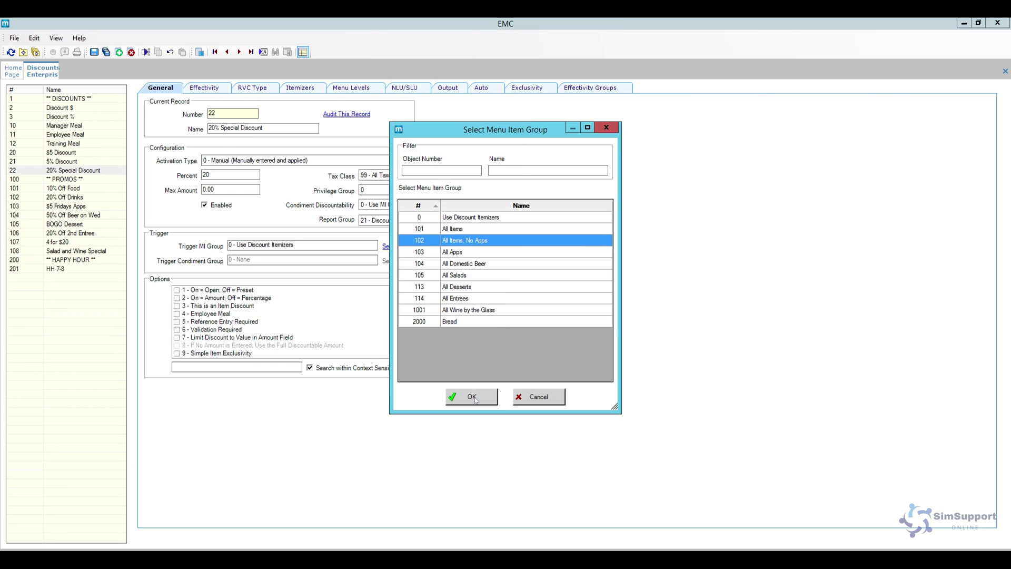
pyautogui.click(476, 398)
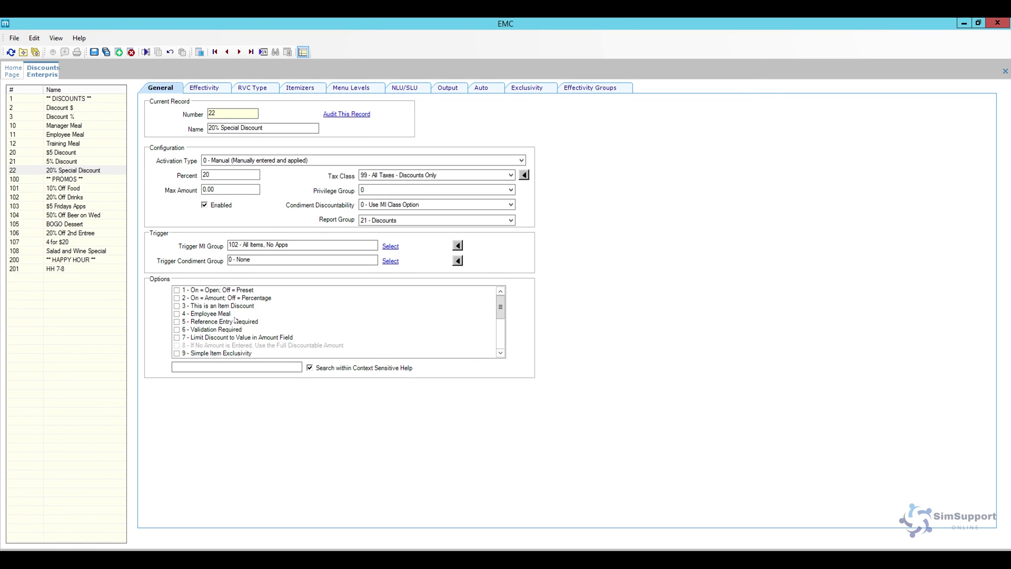
# Review the 20% Special Discount's options, effectivity dates, RVC types, itemizers and menu level settings
pyautogui.moveTo(500, 308); pyautogui.dragTo(501, 320)
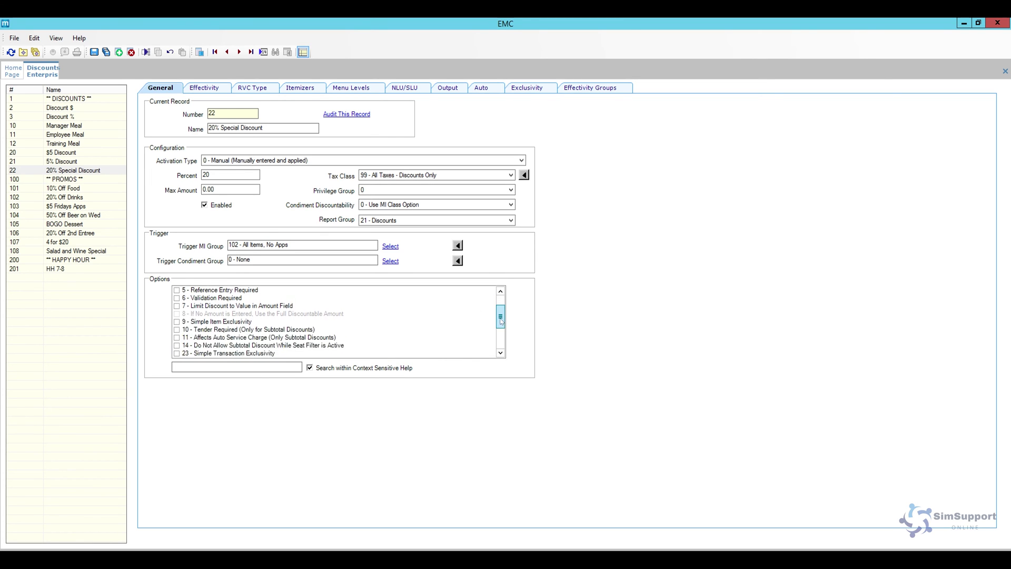
pyautogui.scroll(-3, 246, 304)
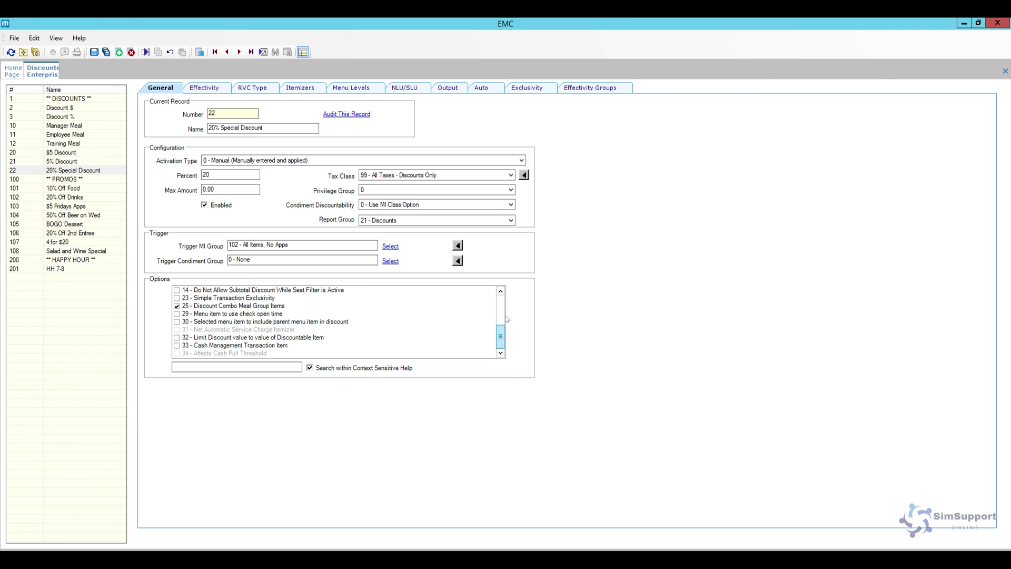
pyautogui.scroll(4, 476, 340)
pyautogui.click(222, 90)
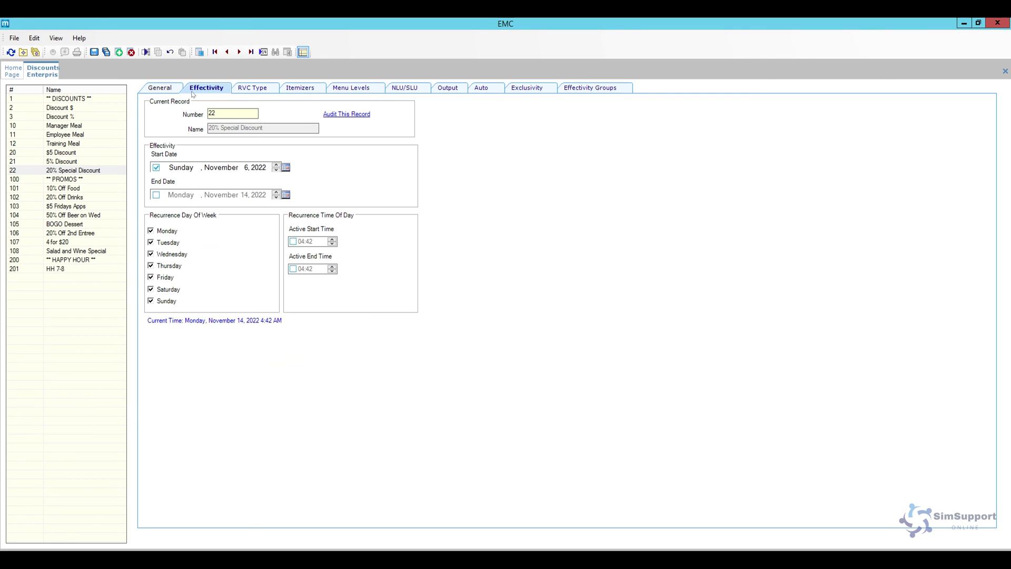
pyautogui.click(254, 88)
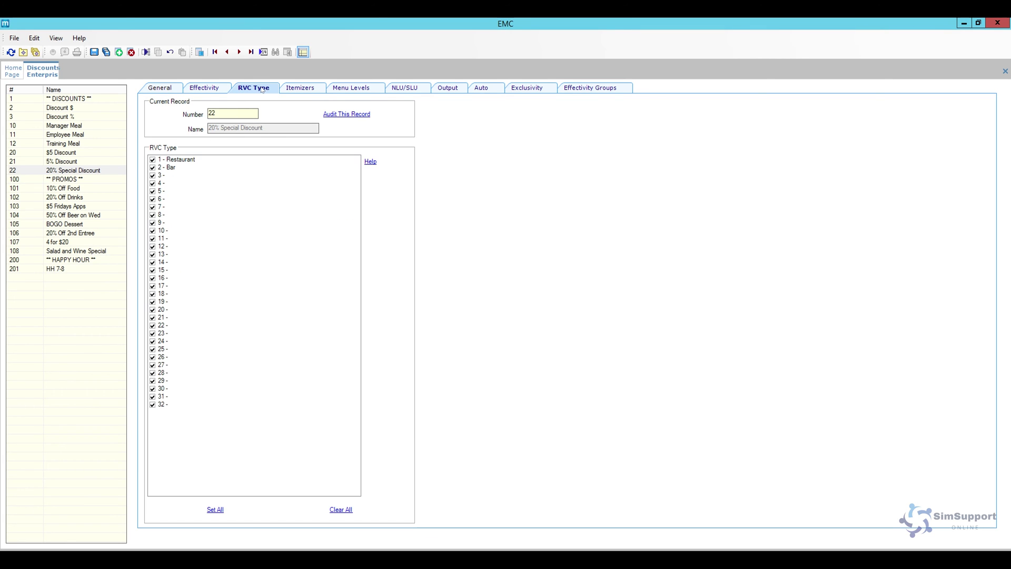
pyautogui.click(299, 91)
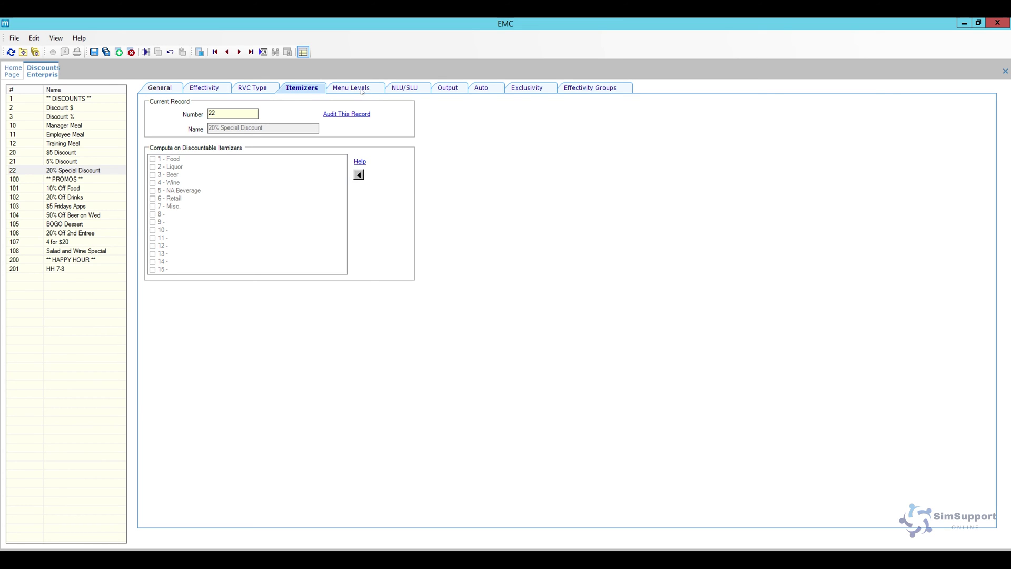
pyautogui.click(363, 90)
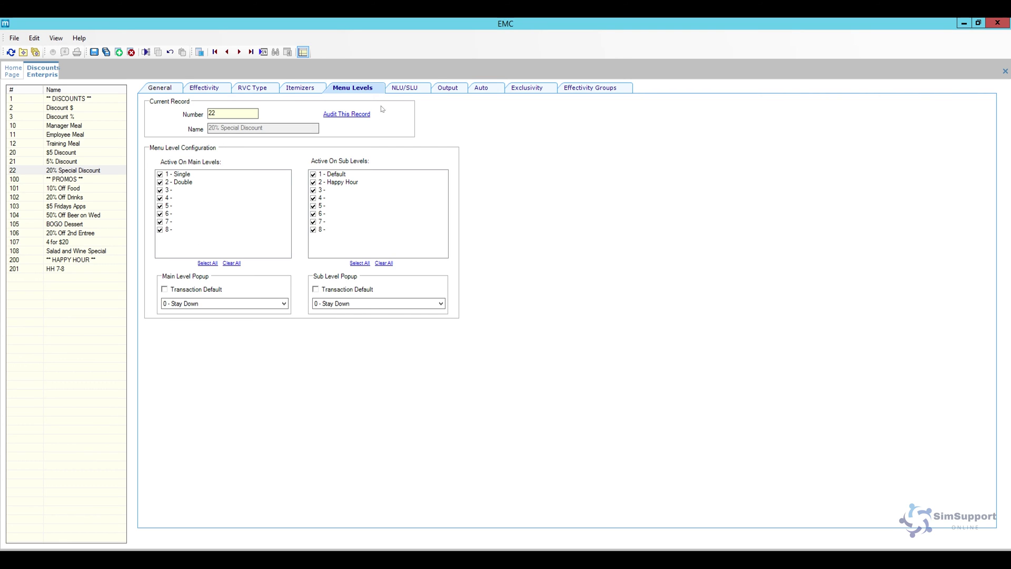
# Set the 20% Special Discount's SLU to 0 - None, save it, and check its output and automatic discount rule settings
pyautogui.click(404, 89)
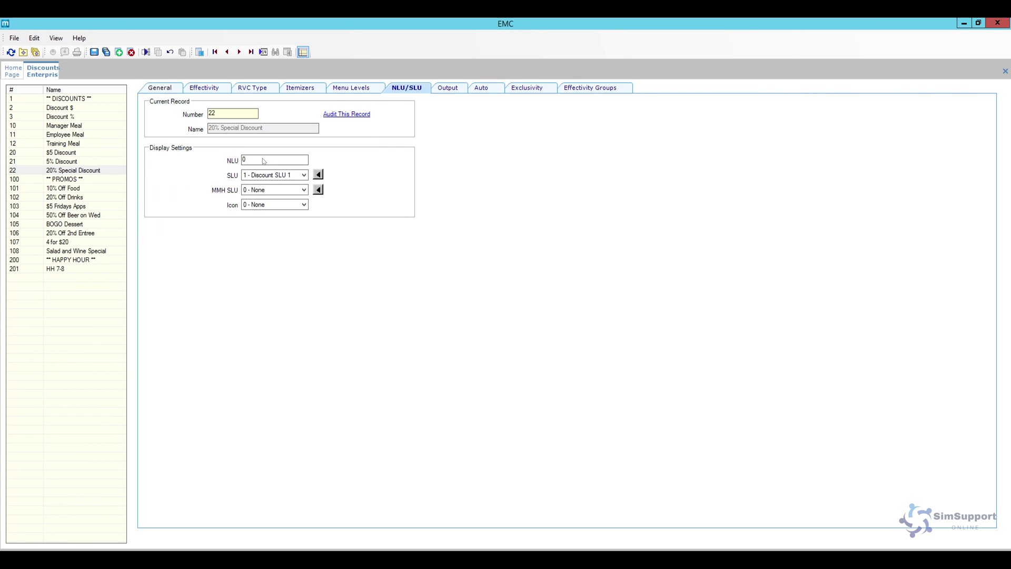
pyautogui.click(305, 176)
pyautogui.scroll(1, 308, 206)
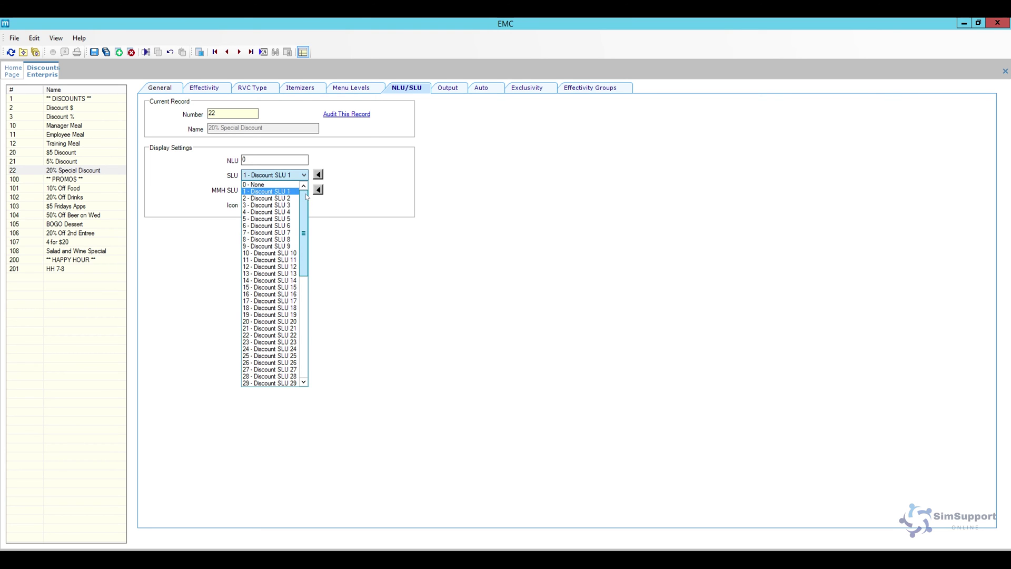
pyautogui.click(283, 186)
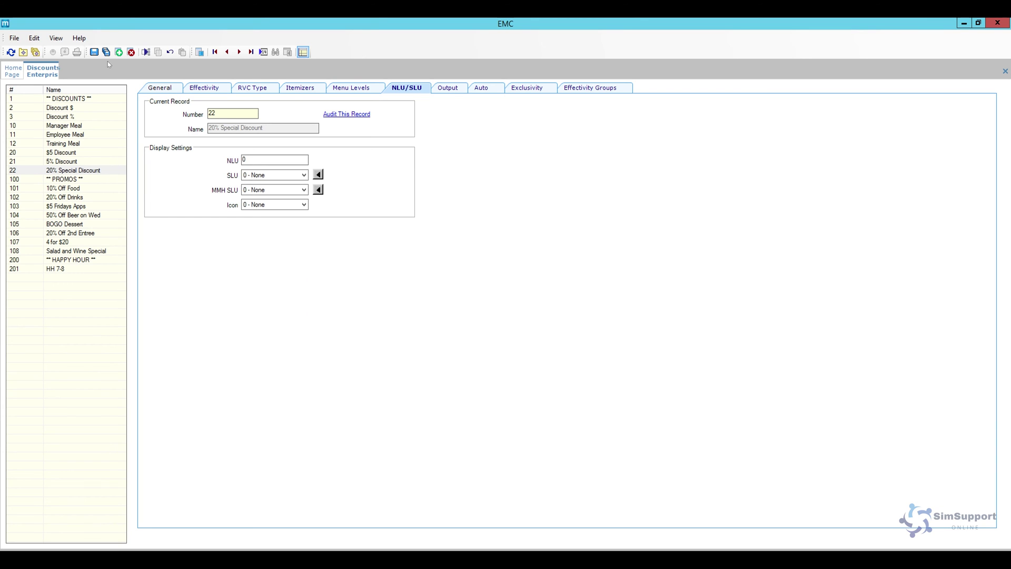
pyautogui.click(449, 88)
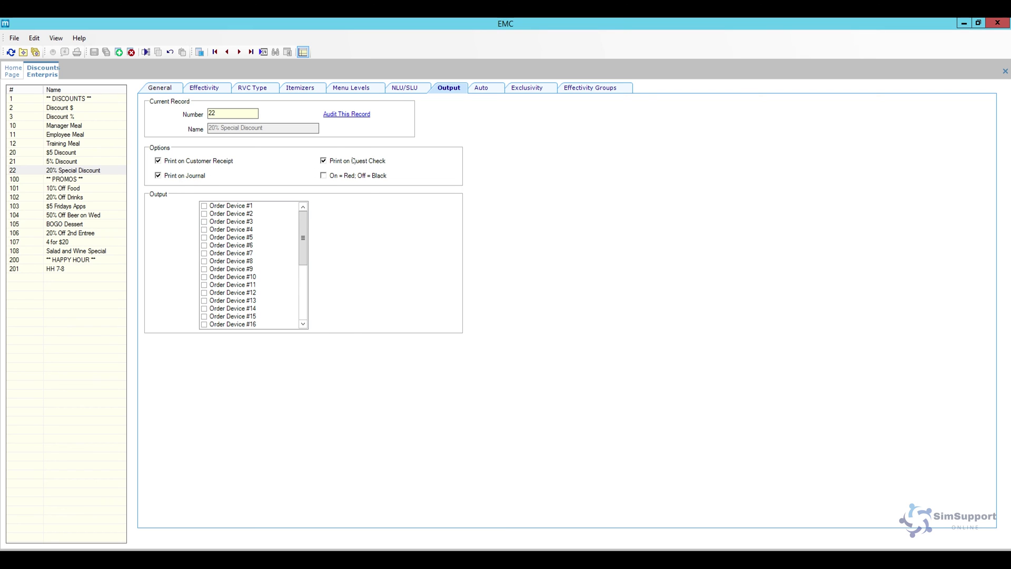
pyautogui.click(487, 89)
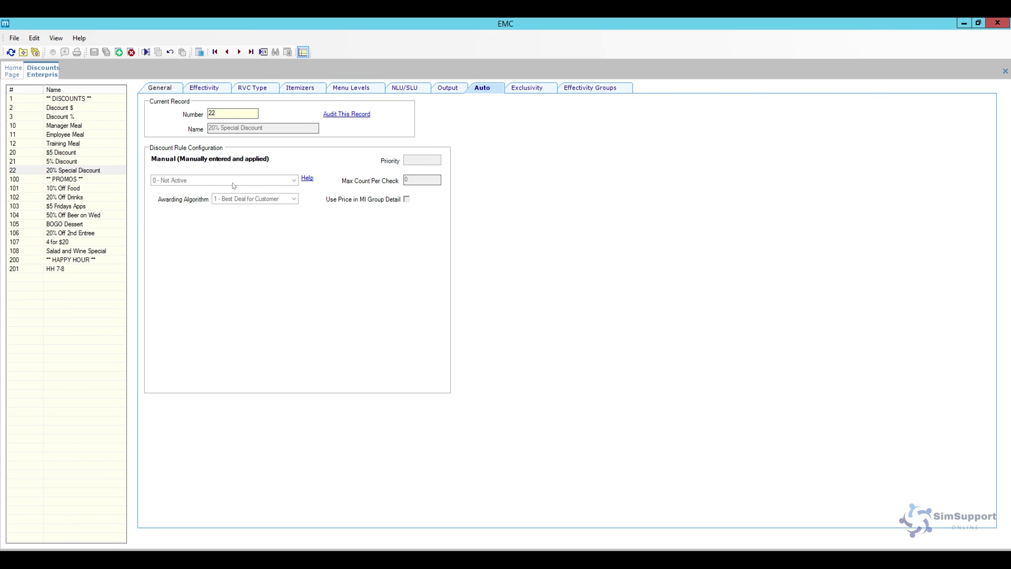
pyautogui.click(174, 89)
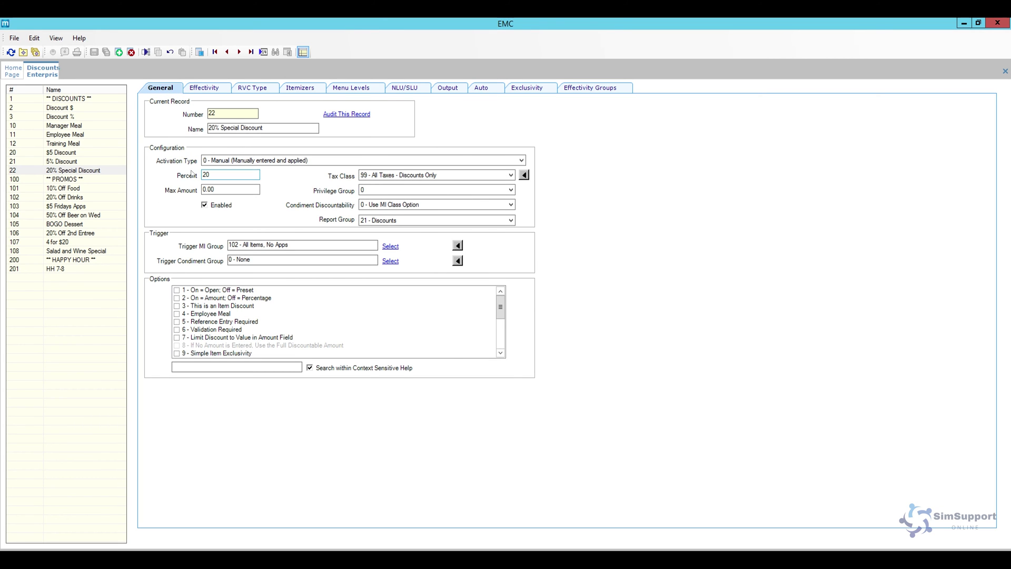
# Insert a discount record named 10% Special Discount after the selected entry, using record 22 - 20% Special Discount as the template
pyautogui.click(119, 52)
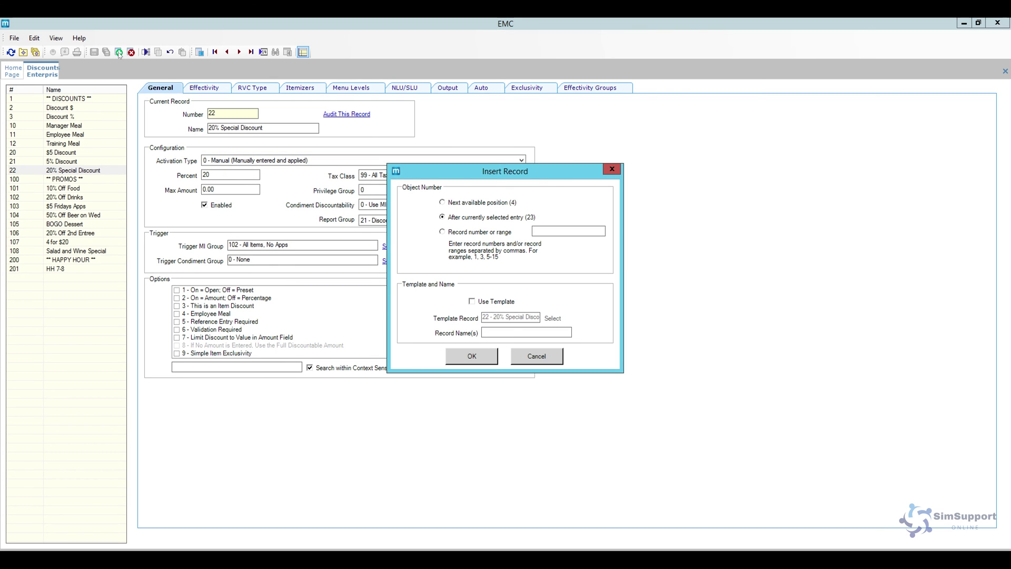
pyautogui.click(489, 301)
pyautogui.click(509, 333)
pyautogui.write('10% Special Discount')
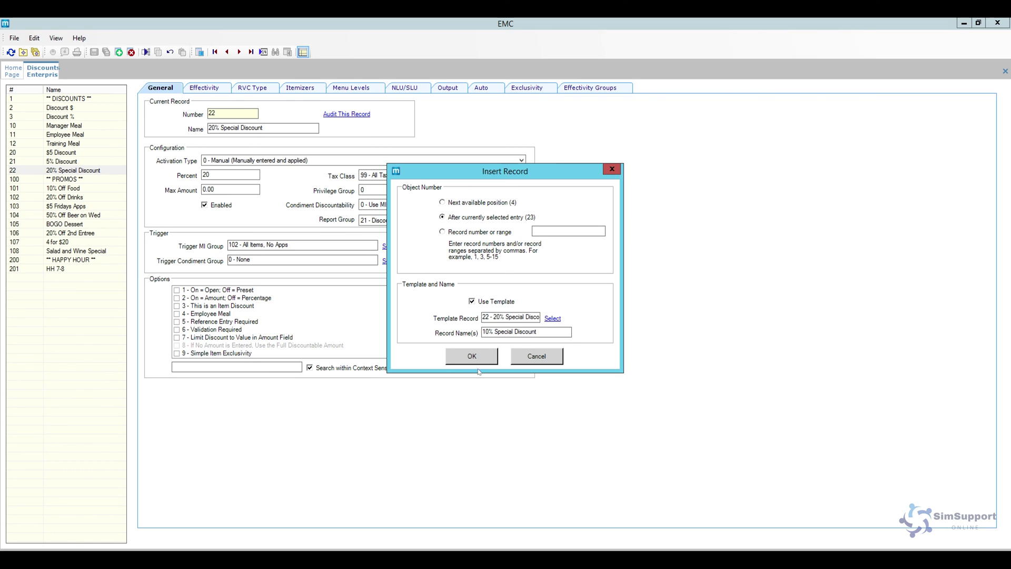
pyautogui.click(479, 360)
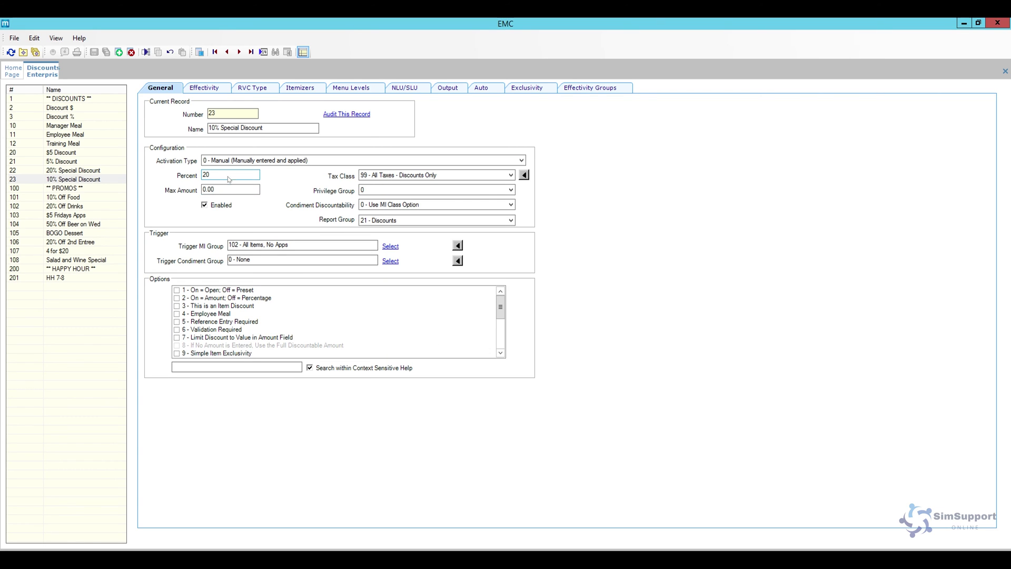
# Set the 10% Special Discount's percent to 10 and its trigger MI group to 103 - All Apps, and save the record
pyautogui.moveTo(213, 175); pyautogui.dragTo(198, 177)
pyautogui.write('10')
pyautogui.click(391, 247)
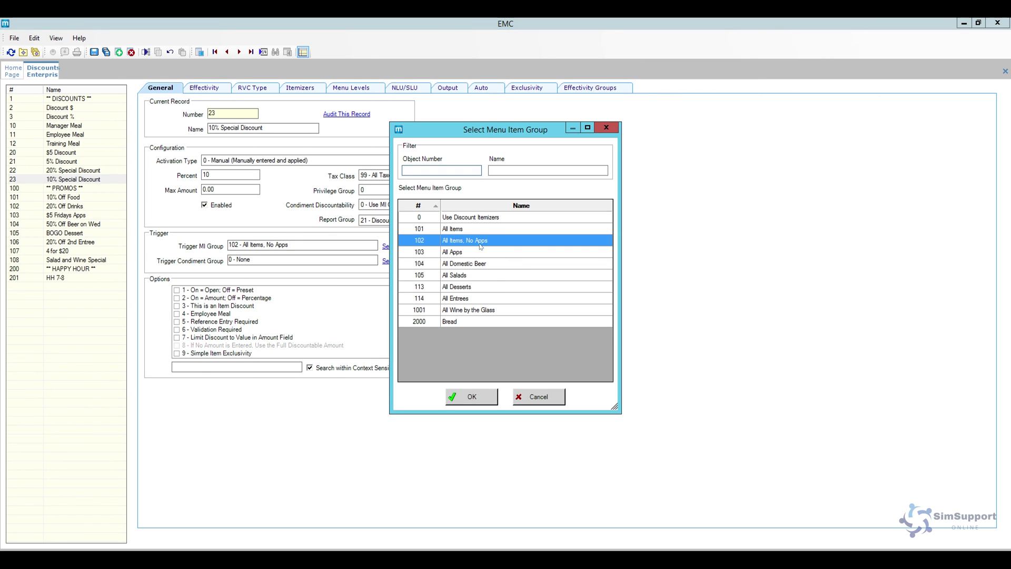
pyautogui.click(462, 253)
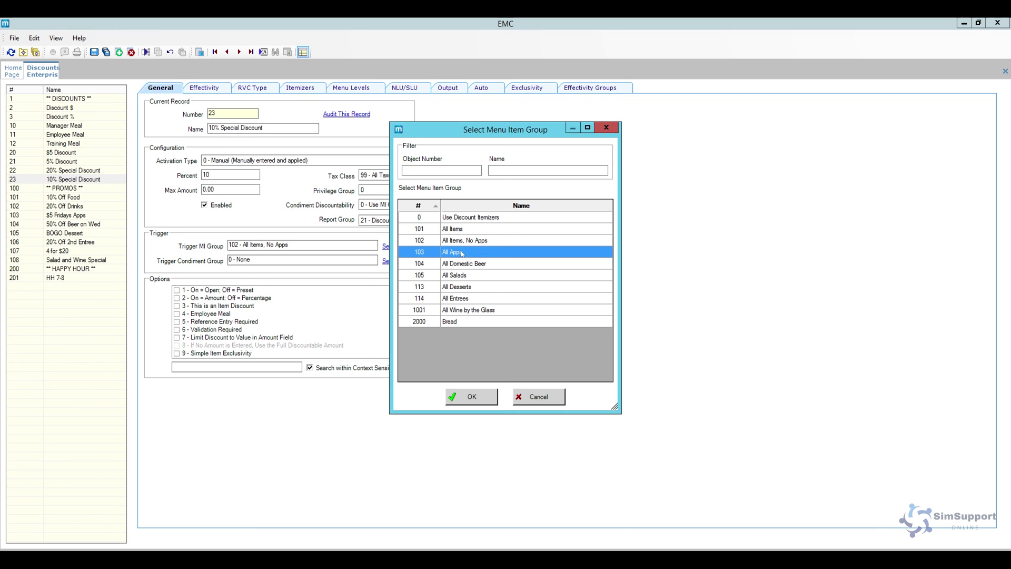
pyautogui.click(471, 397)
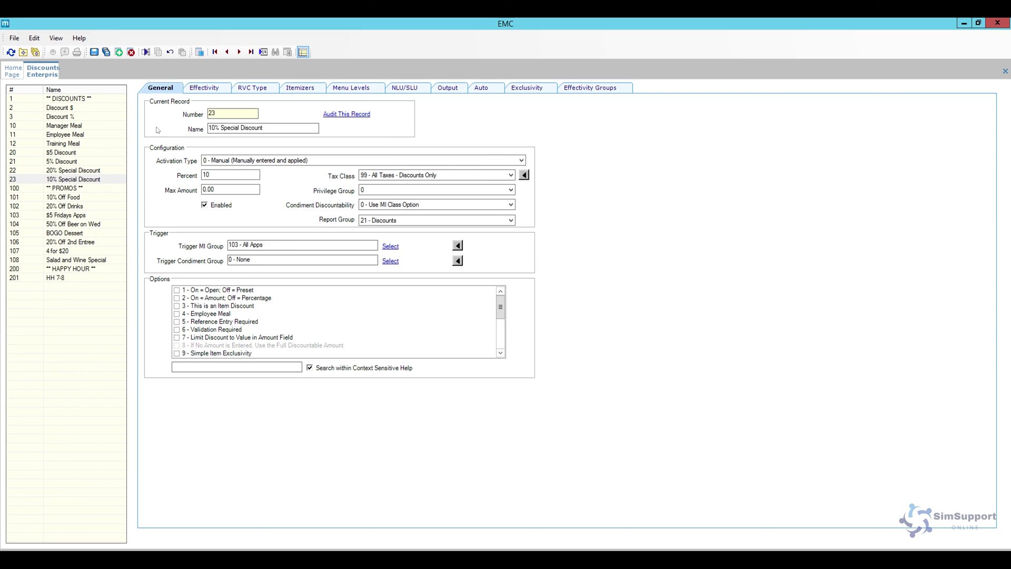
pyautogui.click(99, 52)
# Compare the trigger MI groups of the 20% and 10% Special Discounts and close the Discounts module
pyautogui.click(119, 170)
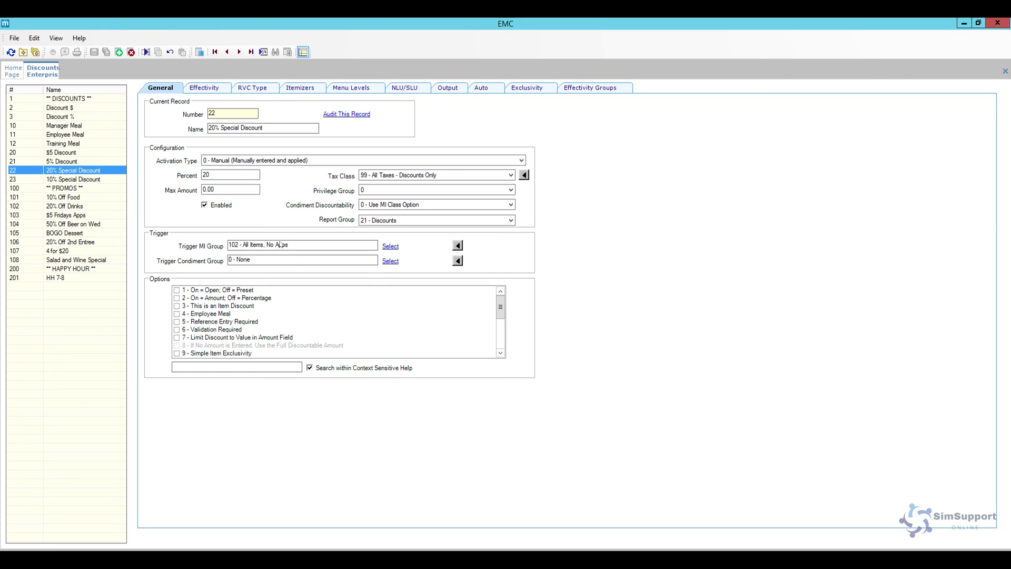
pyautogui.click(95, 180)
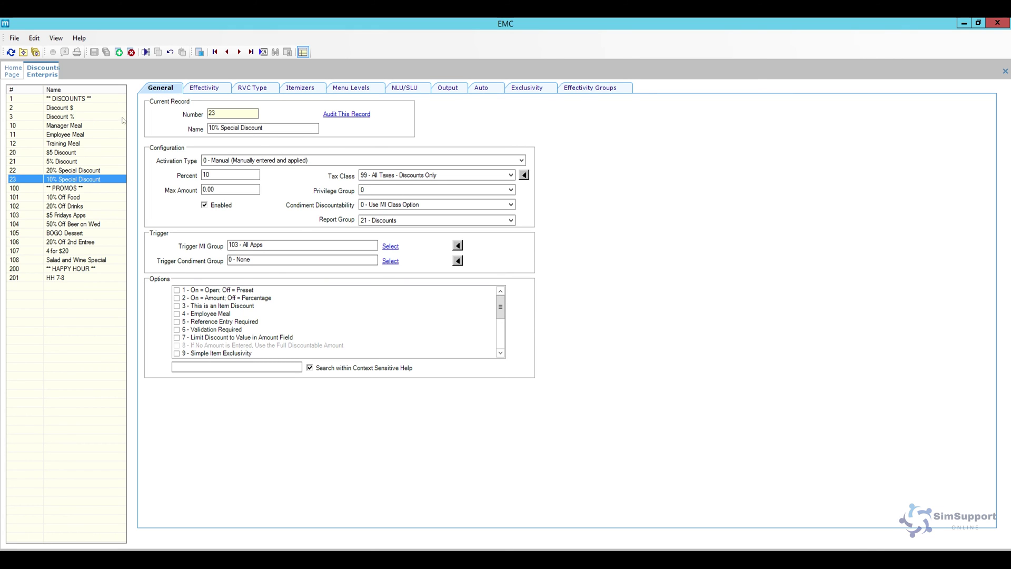
pyautogui.rightClick(50, 72)
pyautogui.click(64, 77)
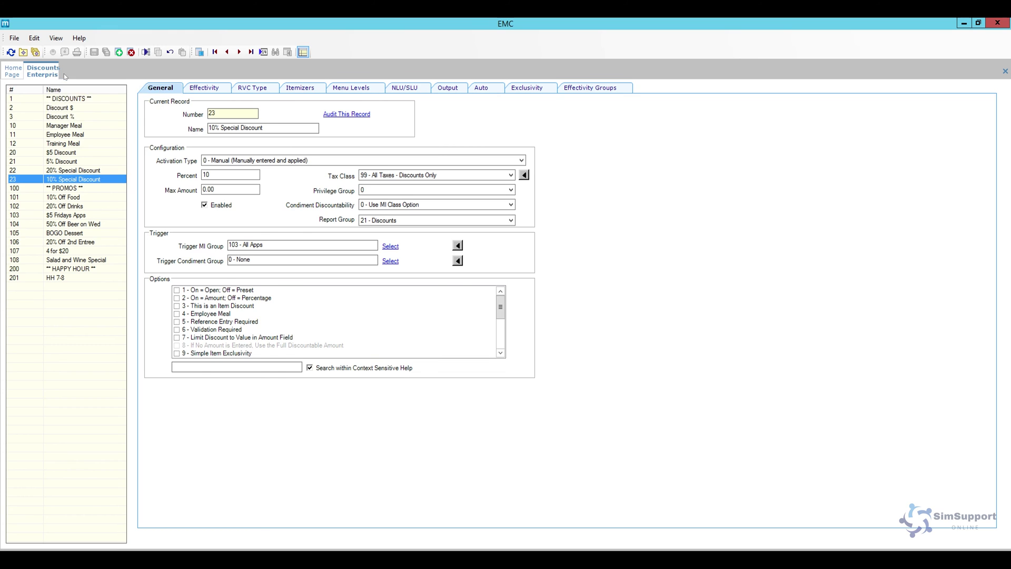
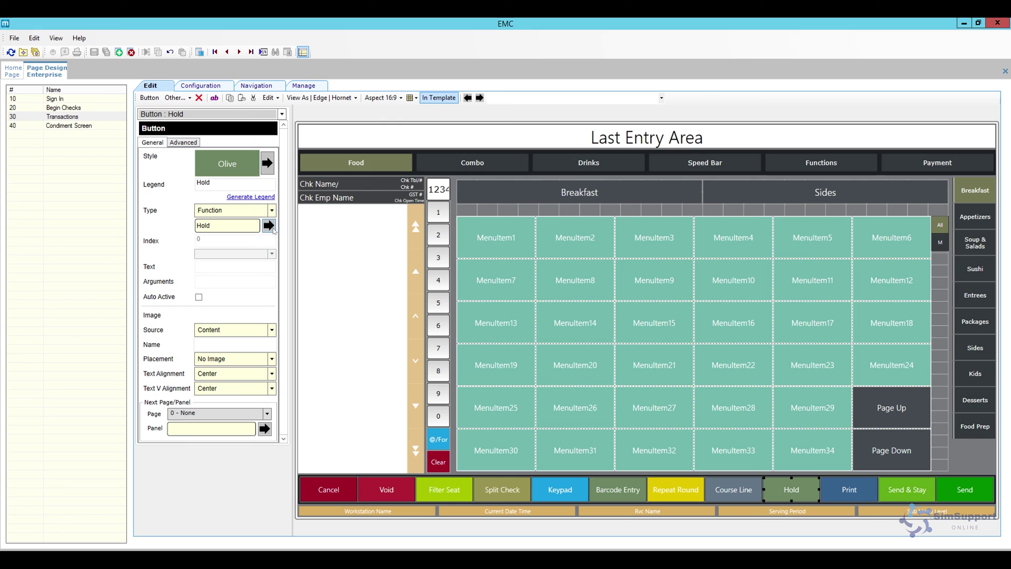
pyautogui.click(270, 226)
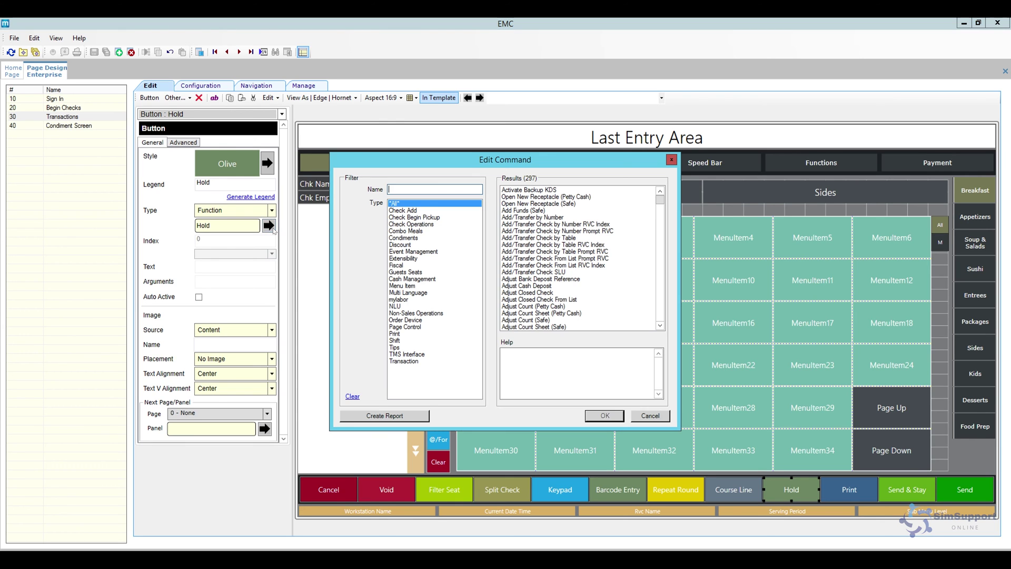
pyautogui.click(653, 417)
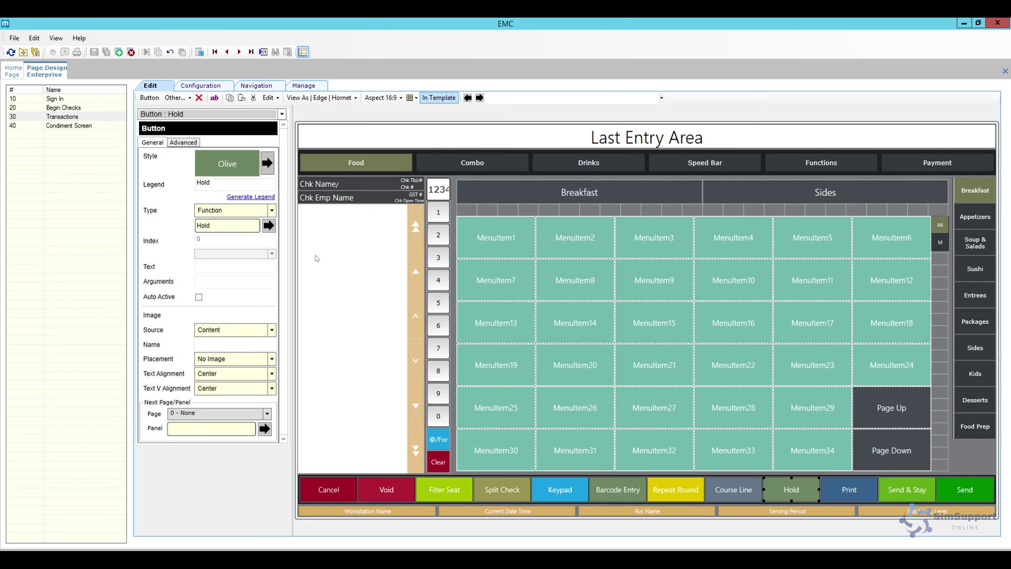
pyautogui.click(272, 210)
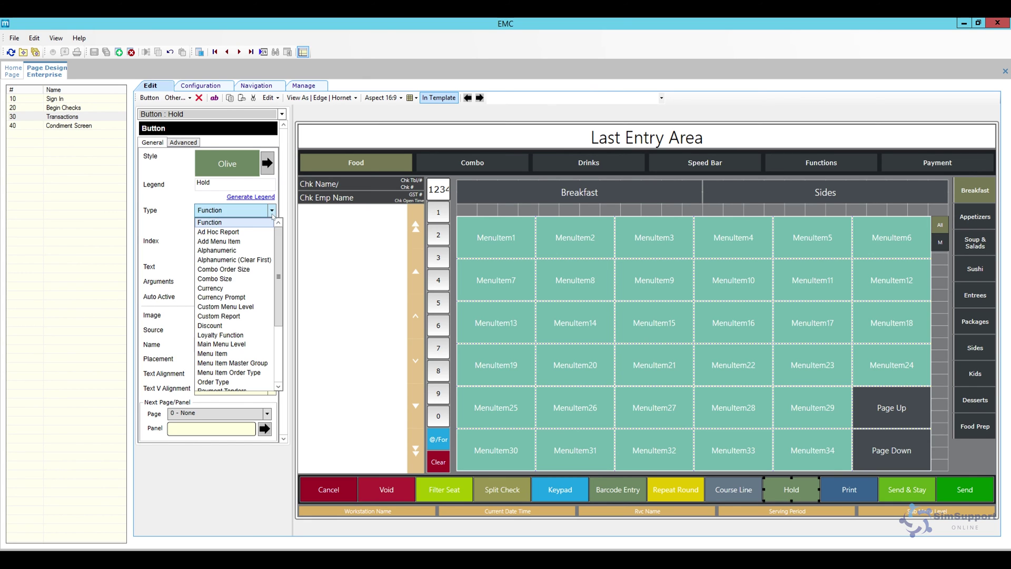
pyautogui.click(269, 227)
# Search the commands for "mac" and assign the Macro function to the Hold button on the Transactions page
pyautogui.click(269, 227)
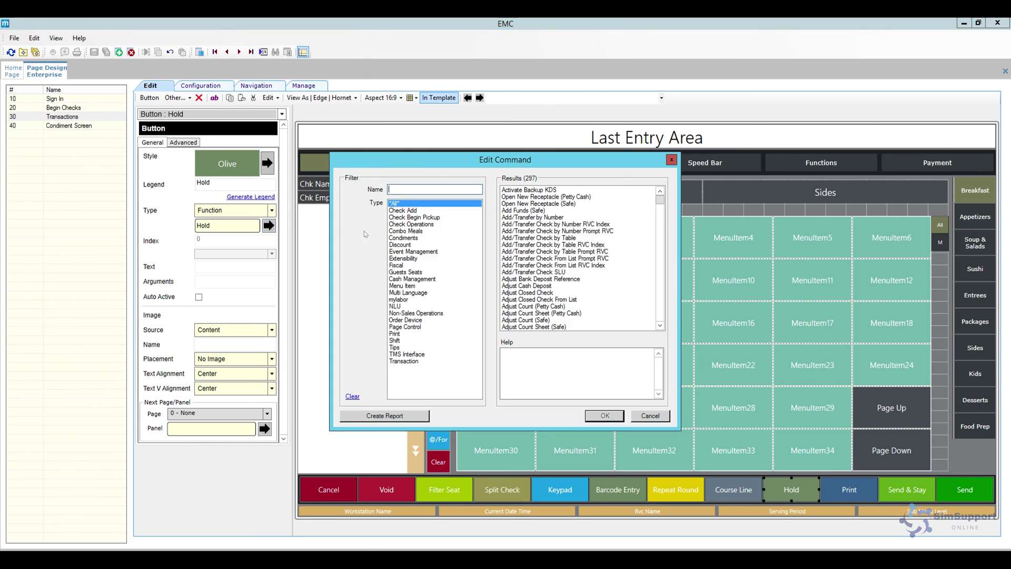
pyautogui.write('mac')
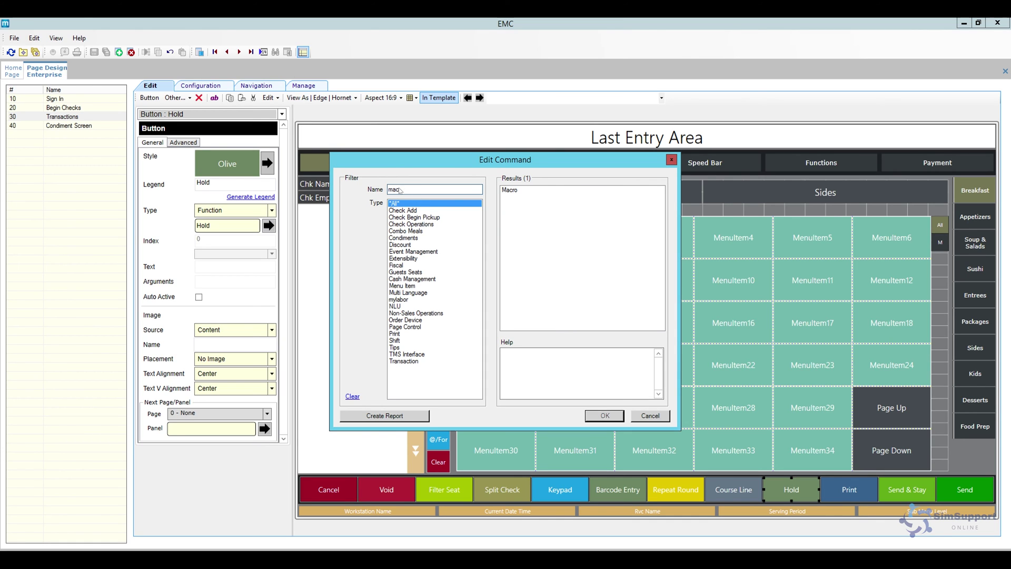
pyautogui.click(520, 190)
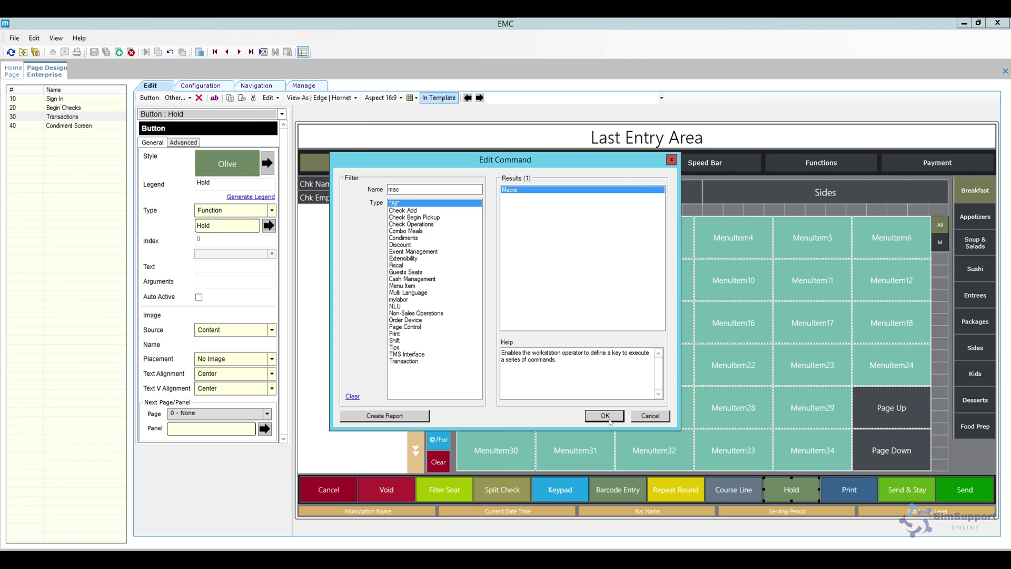
pyautogui.click(604, 416)
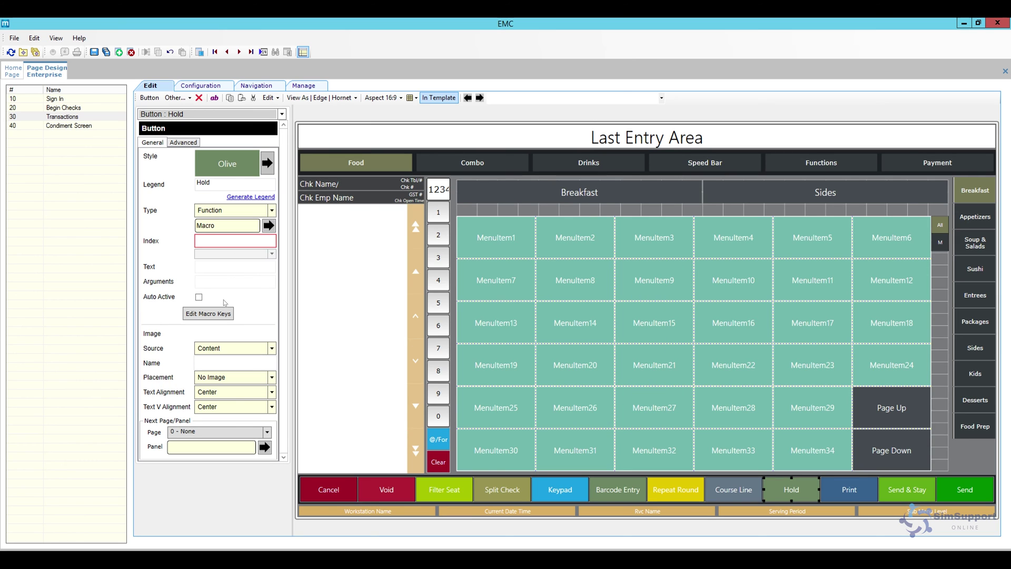
# Add a first entry of type Discount to the button's macro, using 22 - 20% Special Discount
pyautogui.click(207, 314)
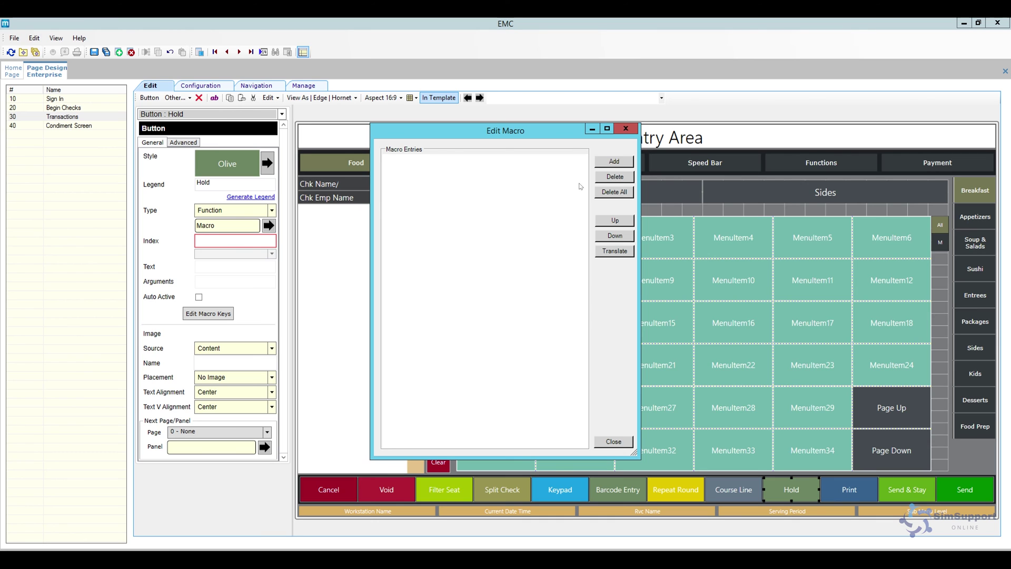
pyautogui.click(609, 162)
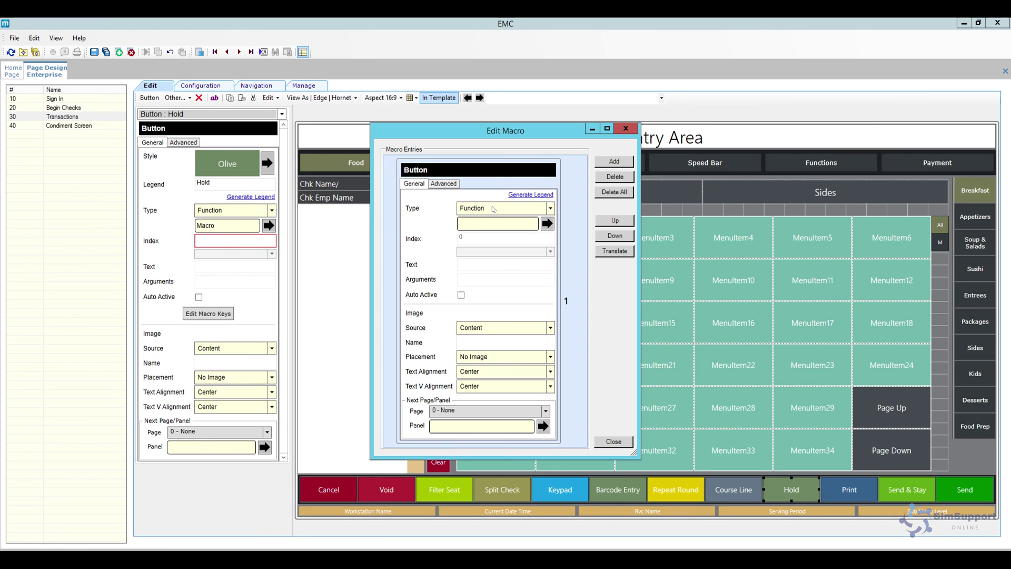
pyautogui.click(551, 209)
pyautogui.click(502, 322)
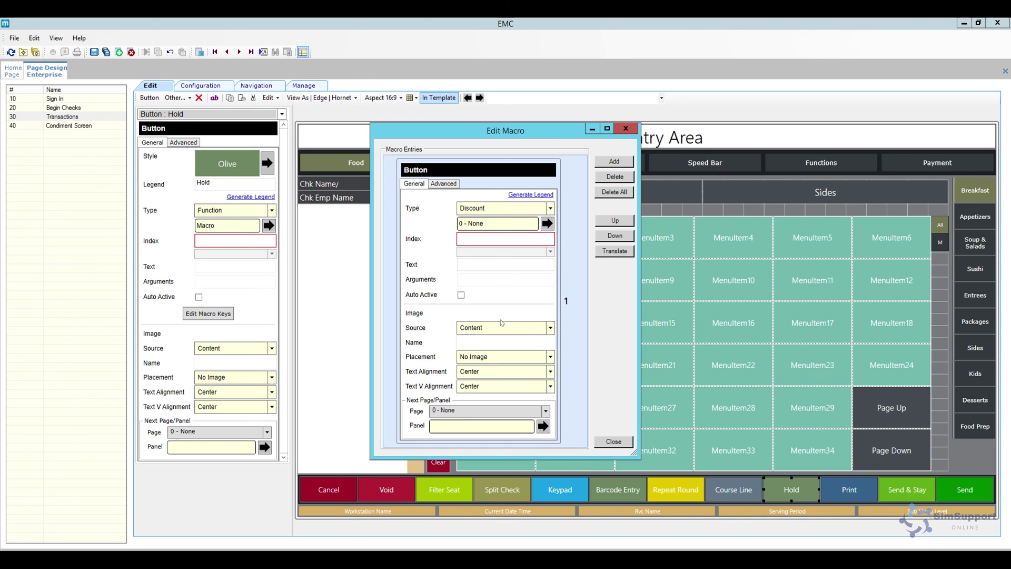
pyautogui.click(548, 223)
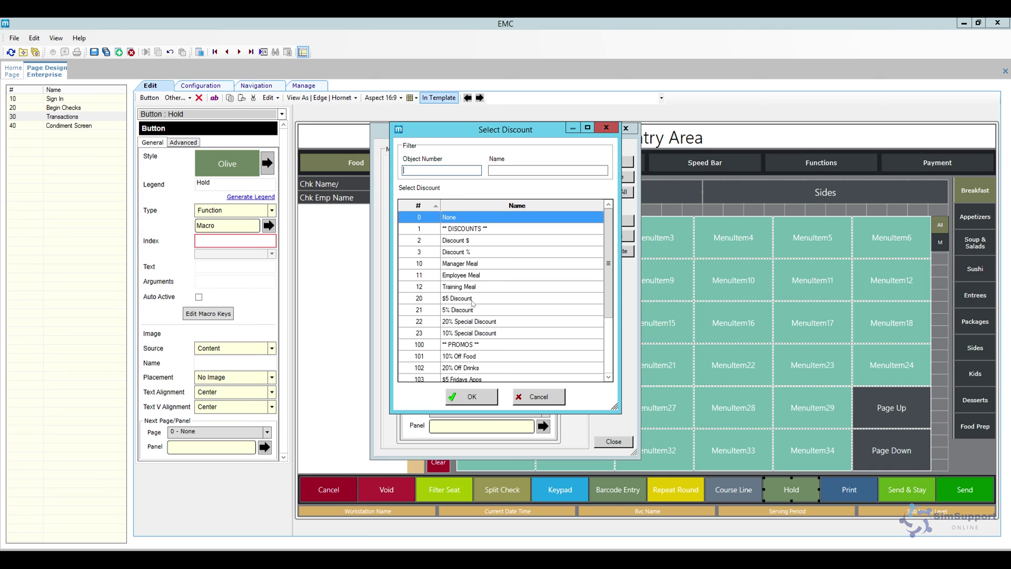
pyautogui.click(477, 322)
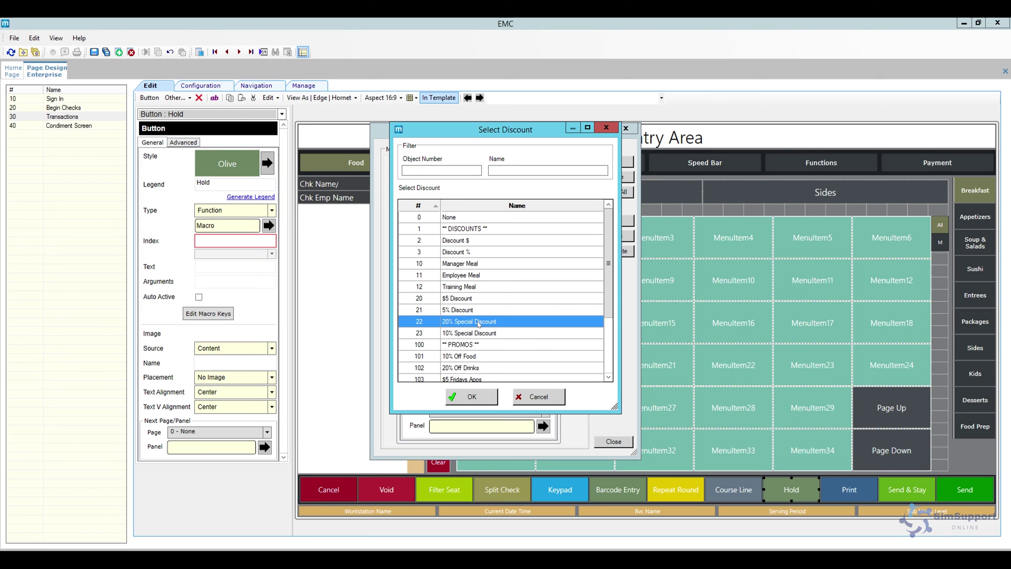
pyautogui.click(471, 397)
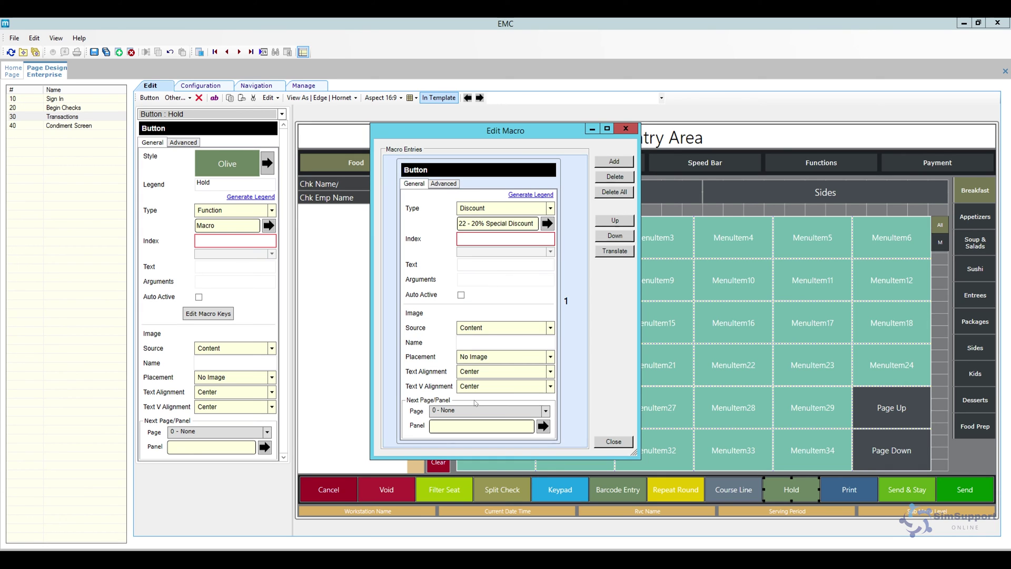
# Add a second Discount entry to the macro for 23 - 10% Special Discount and close the macro editor
pyautogui.click(613, 161)
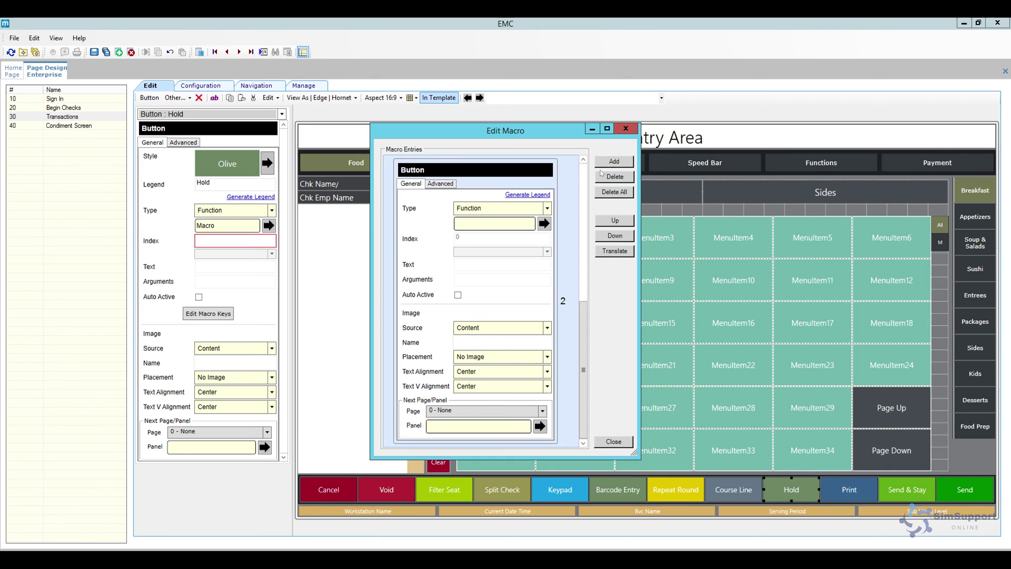
pyautogui.click(543, 208)
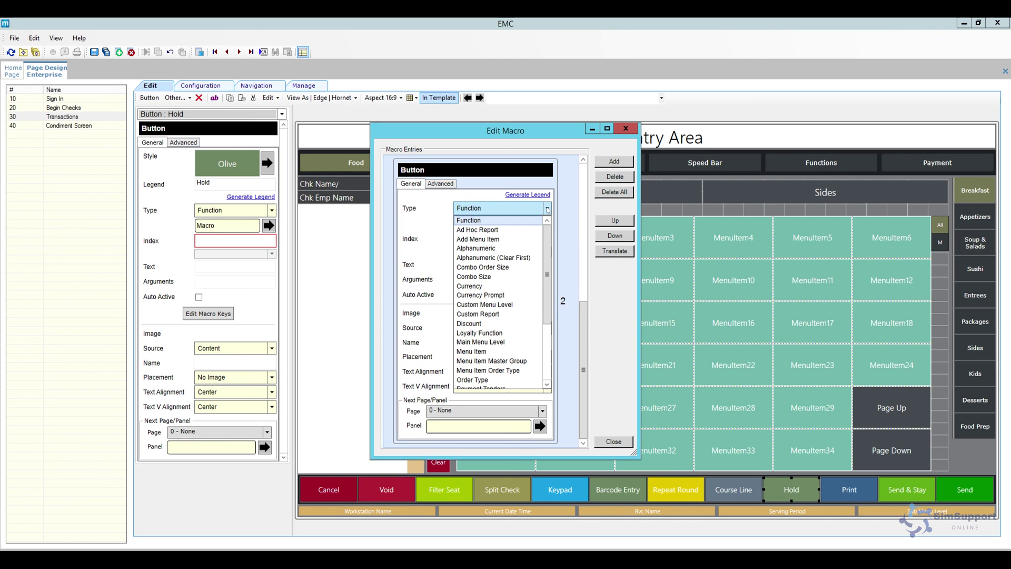
pyautogui.click(495, 323)
pyautogui.click(472, 333)
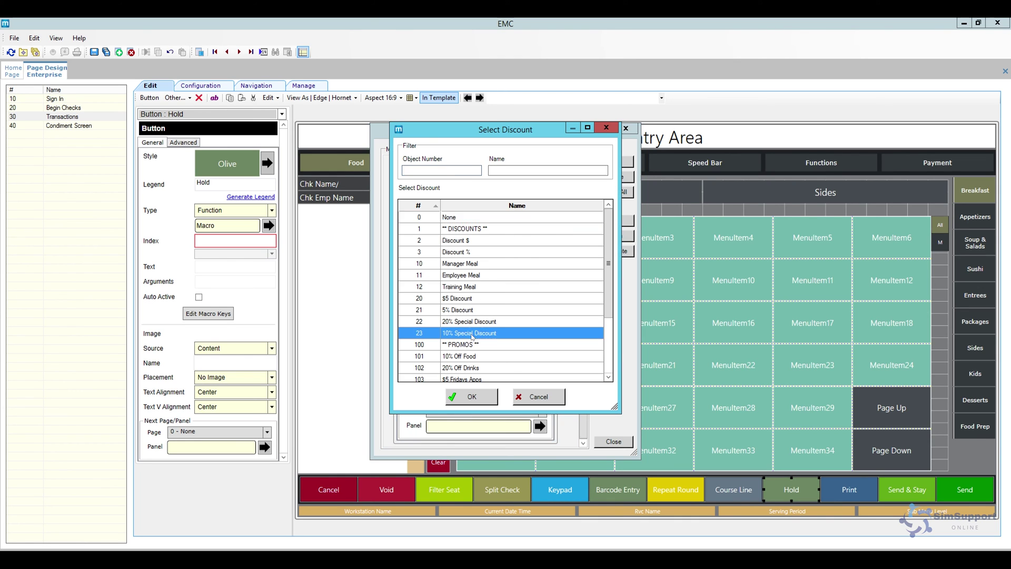
pyautogui.click(470, 398)
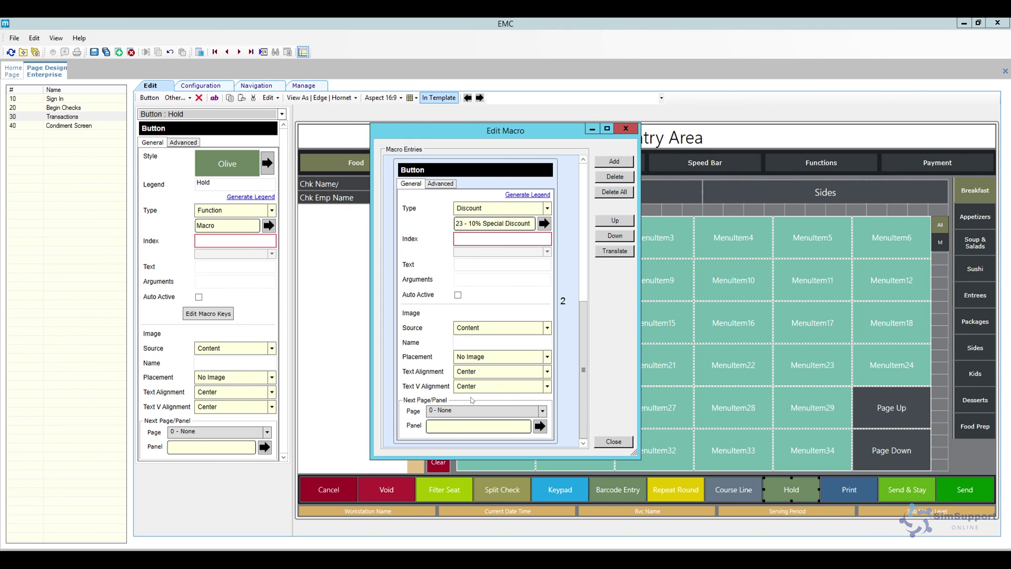
pyautogui.moveTo(582, 323); pyautogui.dragTo(581, 348)
pyautogui.click(607, 445)
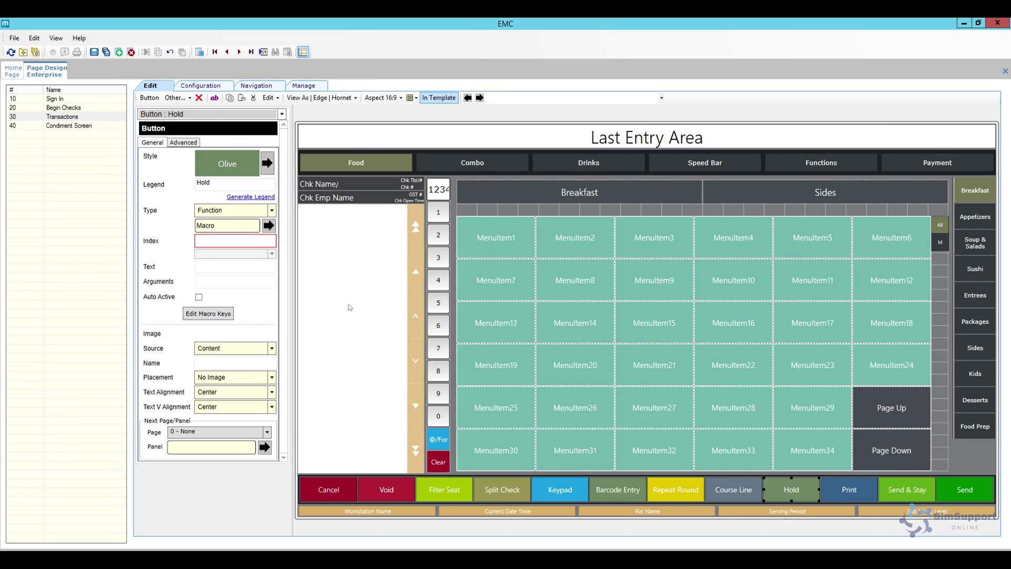
# Change the Hold button's legend to "Special Discount", save the Transactions page and close Page Design
pyautogui.doubleClick(214, 183)
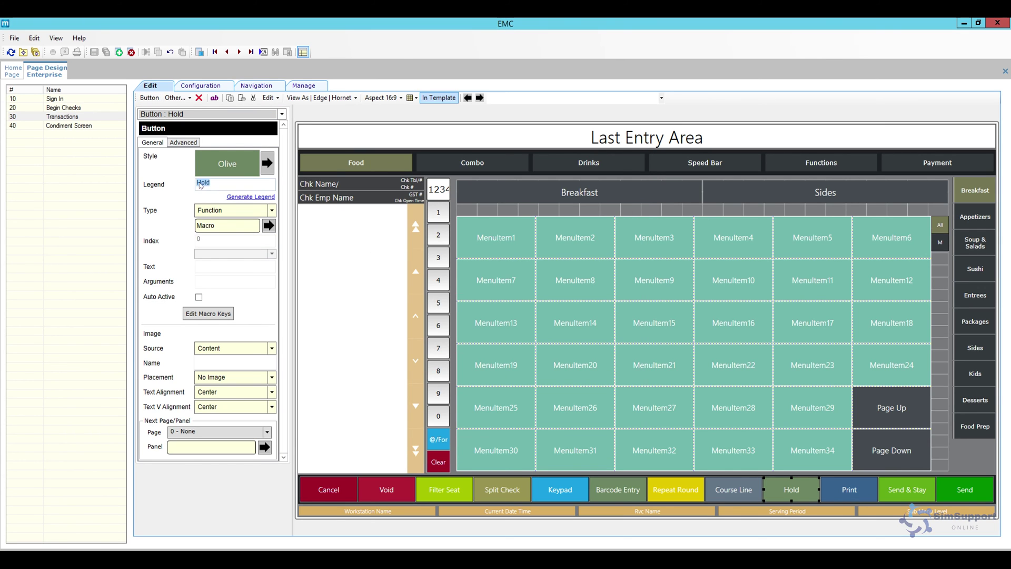
pyautogui.write('Special Discount')
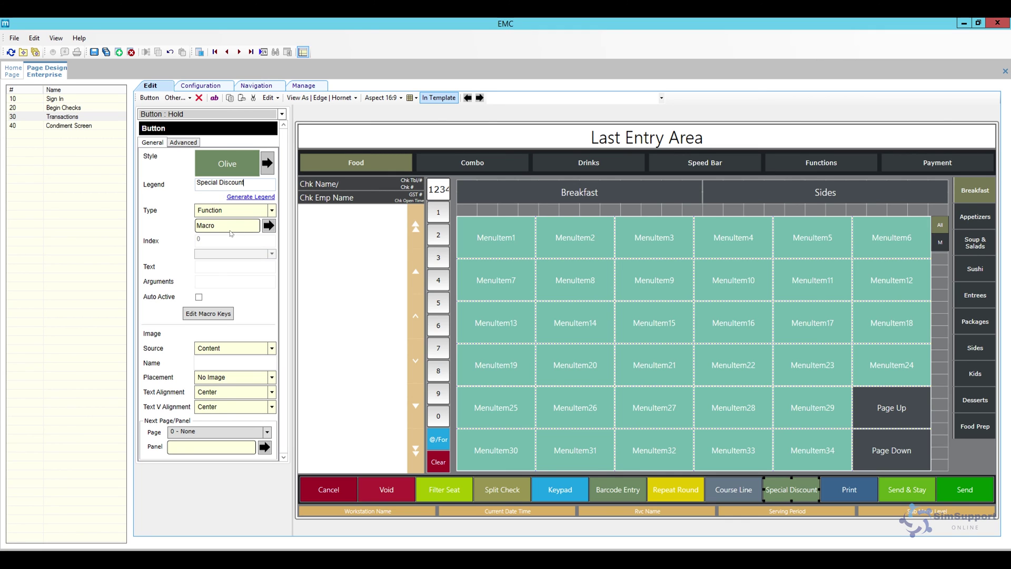
pyautogui.click(94, 52)
pyautogui.rightClick(49, 69)
pyautogui.click(63, 73)
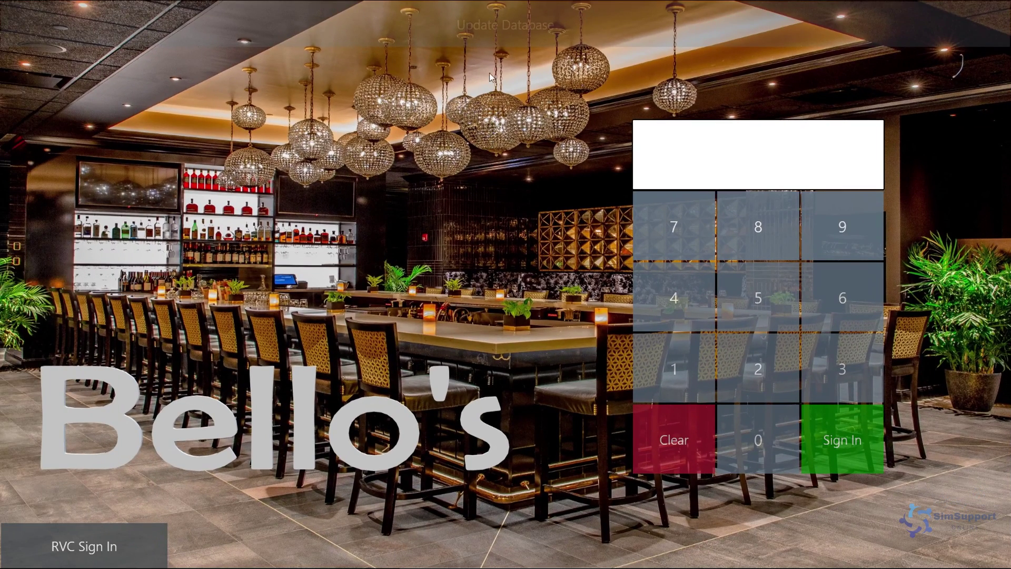
# Switch to the POS workstation, sign in with the employee PIN and begin a table check for table 1
pyautogui.click(675, 368)
pyautogui.click(824, 431)
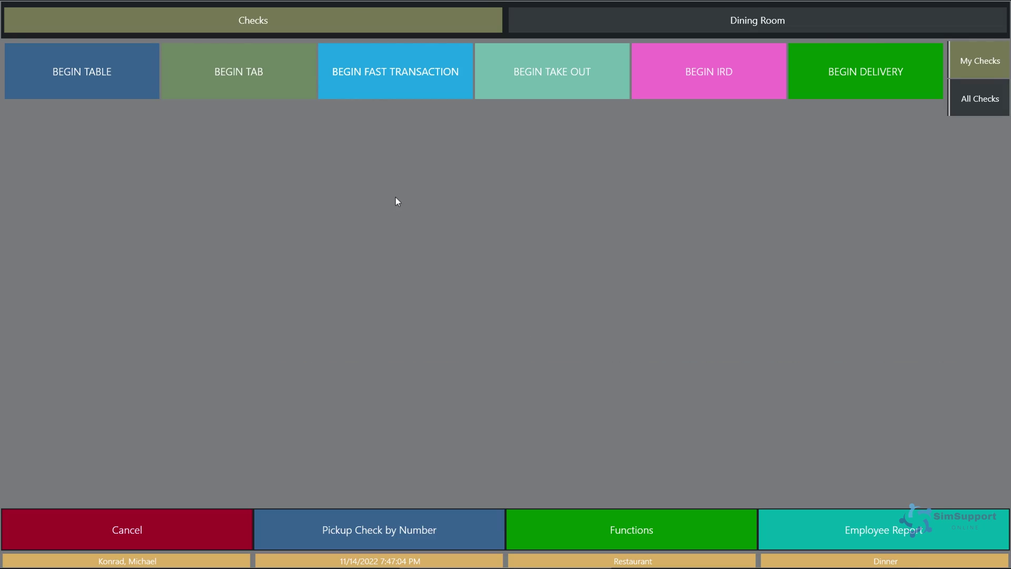
pyautogui.click(127, 94)
pyautogui.click(86, 161)
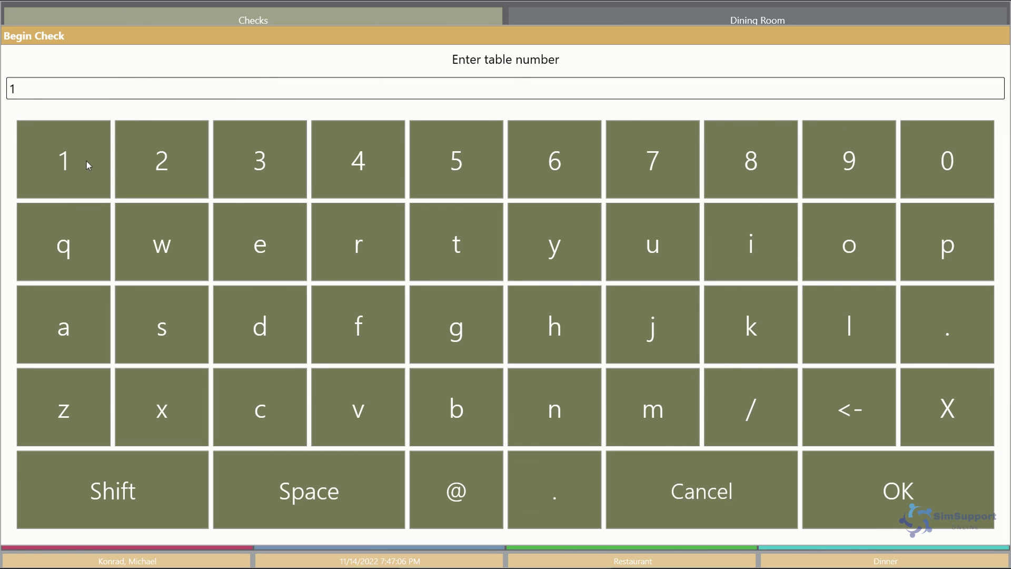
pyautogui.click(830, 489)
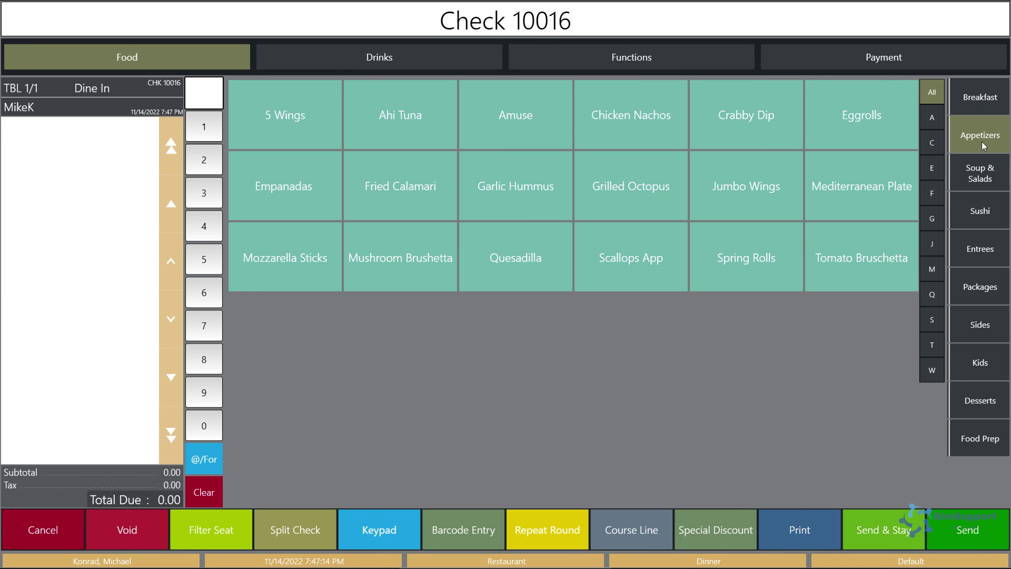
# Order one Mozzarella Sticks from Appetizers and two Whole Maine Lobsters from Entrees on the check
pyautogui.click(313, 269)
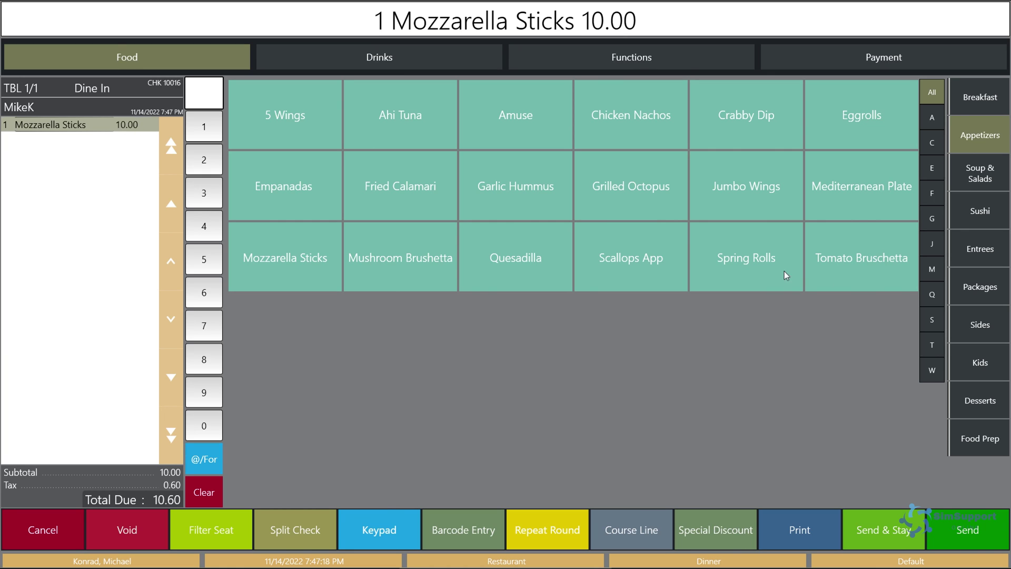
pyautogui.click(983, 258)
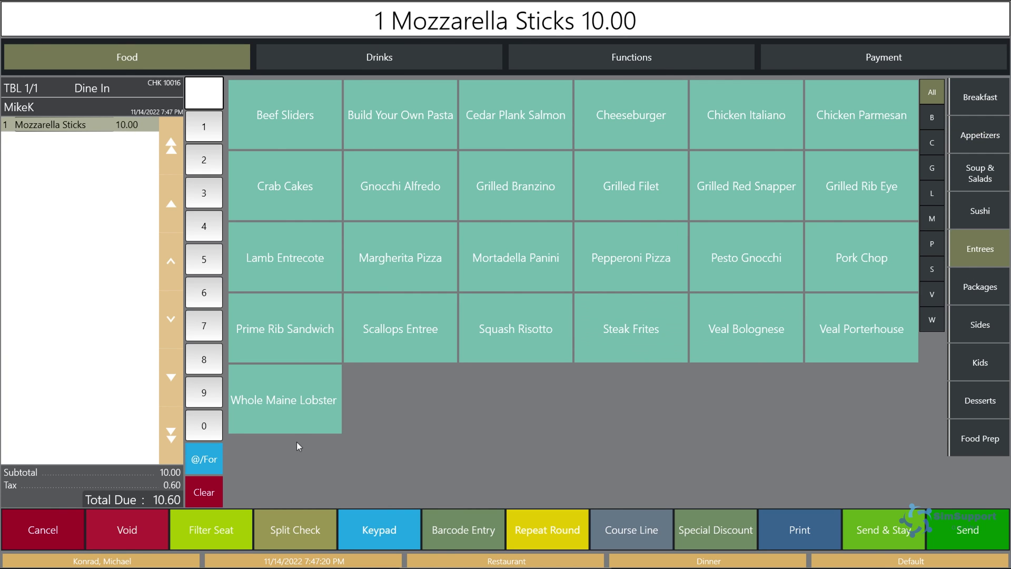
pyautogui.click(292, 425)
pyautogui.click(291, 426)
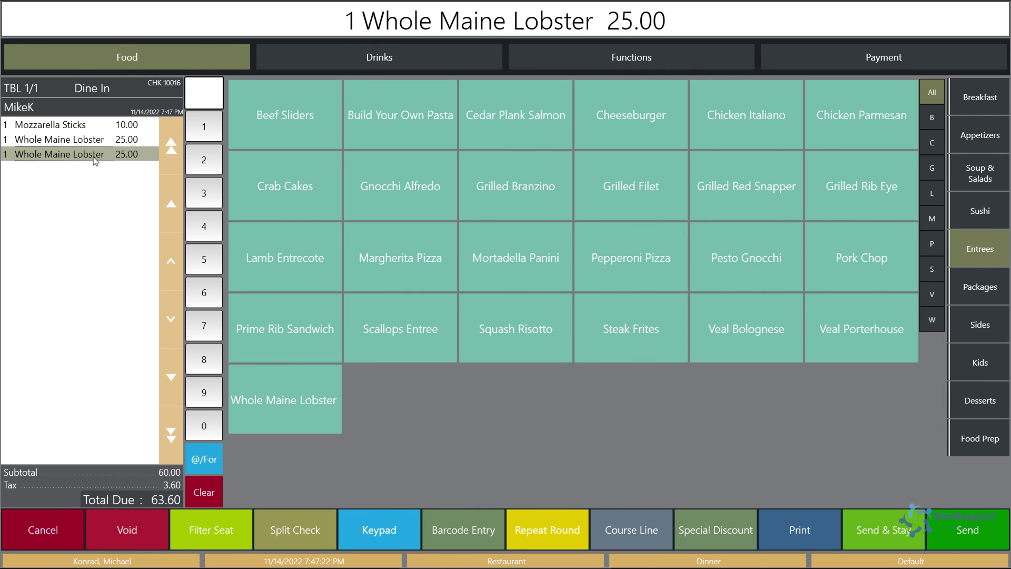
# Check the ordered appetizer and lobster lines and apply the Special Discount macro to the check
pyautogui.click(125, 128)
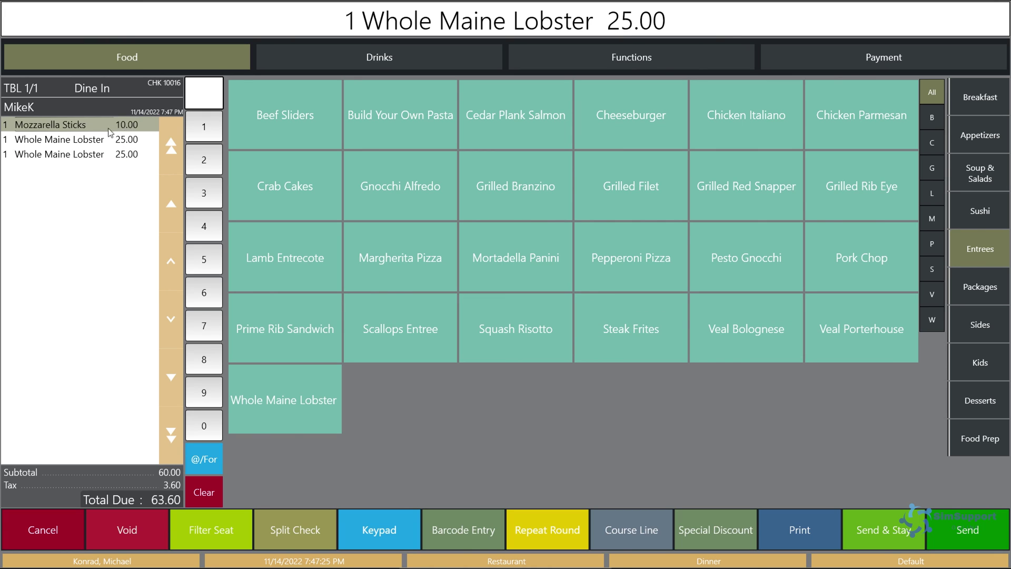
pyautogui.click(133, 138)
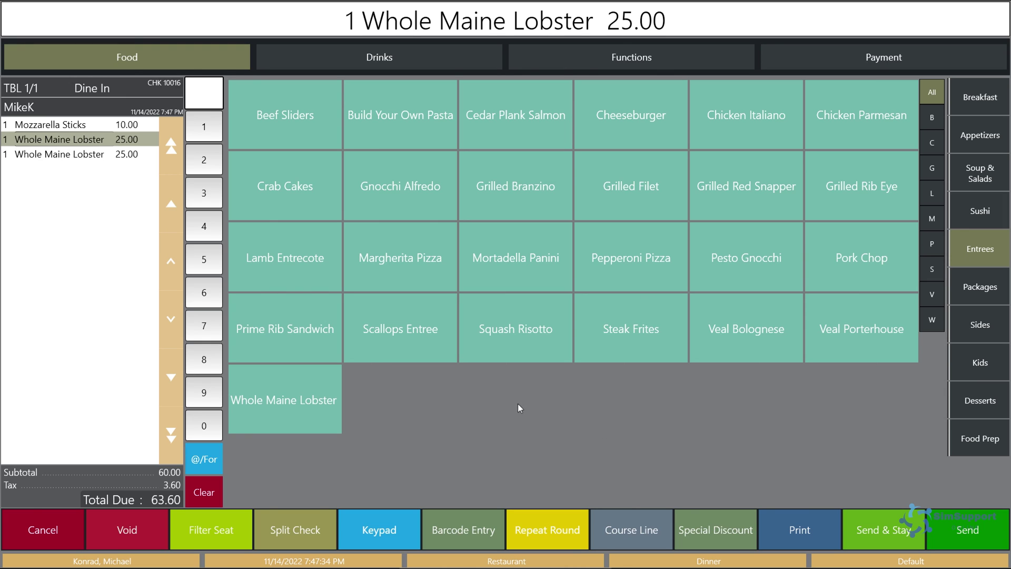
pyautogui.click(713, 533)
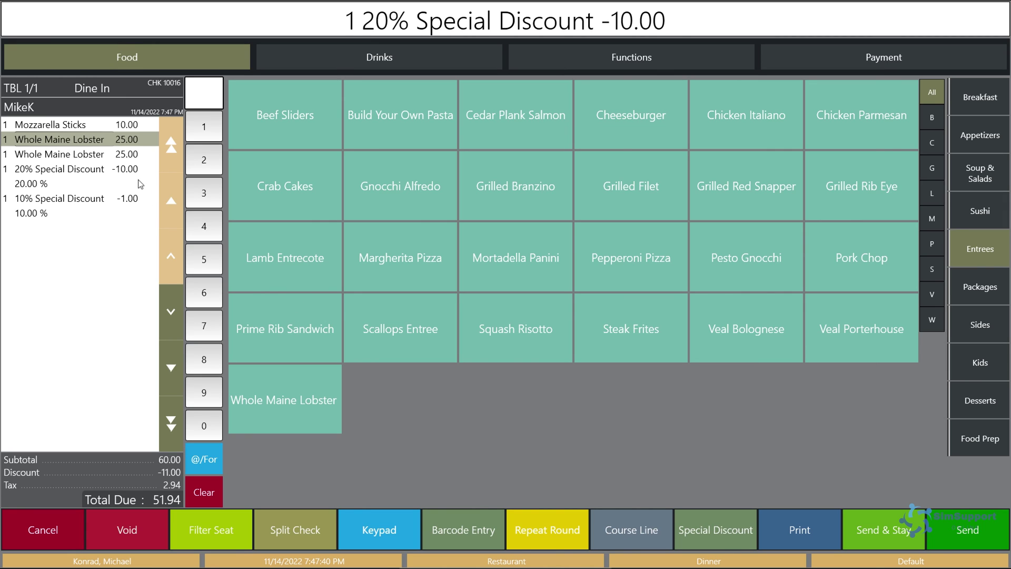
# Compare the 20% and 10% Special Discount lines with the lobster items on the check
pyautogui.click(118, 172)
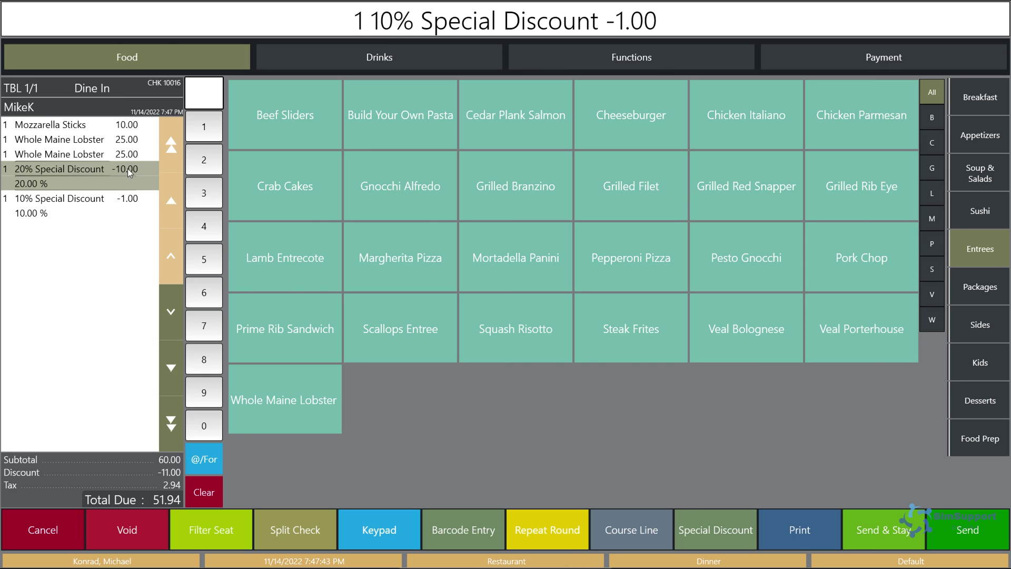
pyautogui.click(129, 142)
pyautogui.click(132, 154)
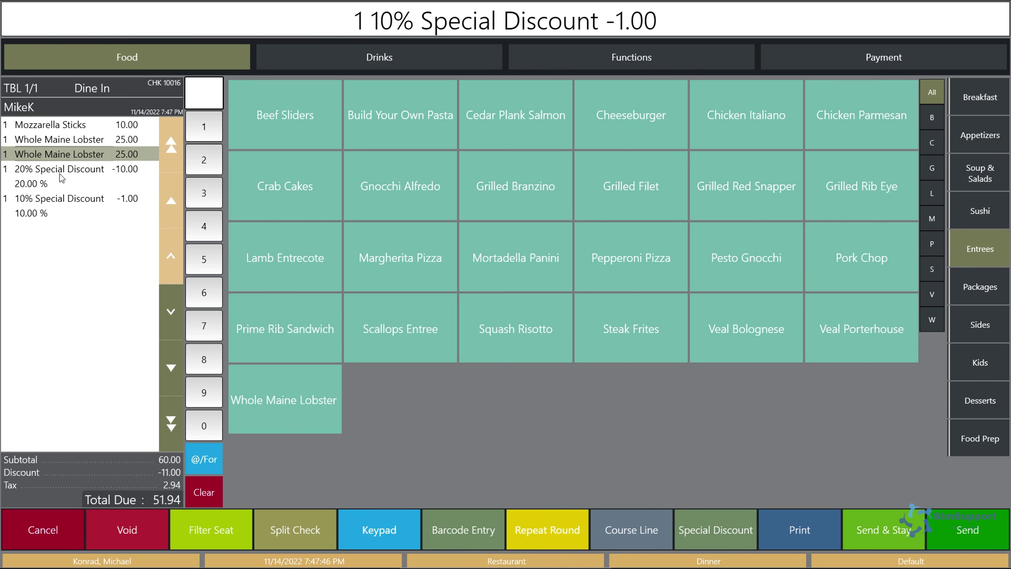
pyautogui.click(68, 201)
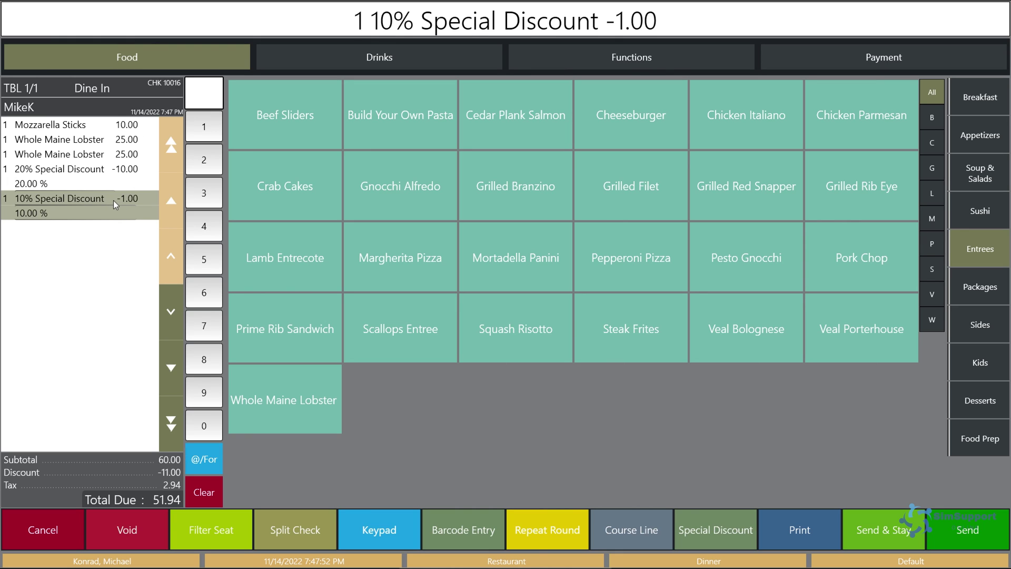
pyautogui.click(106, 169)
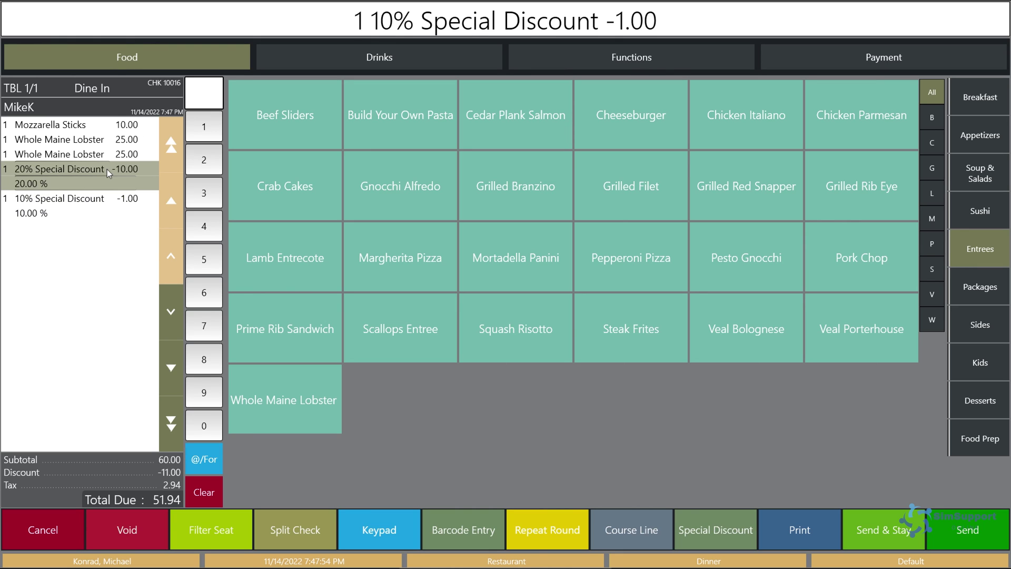